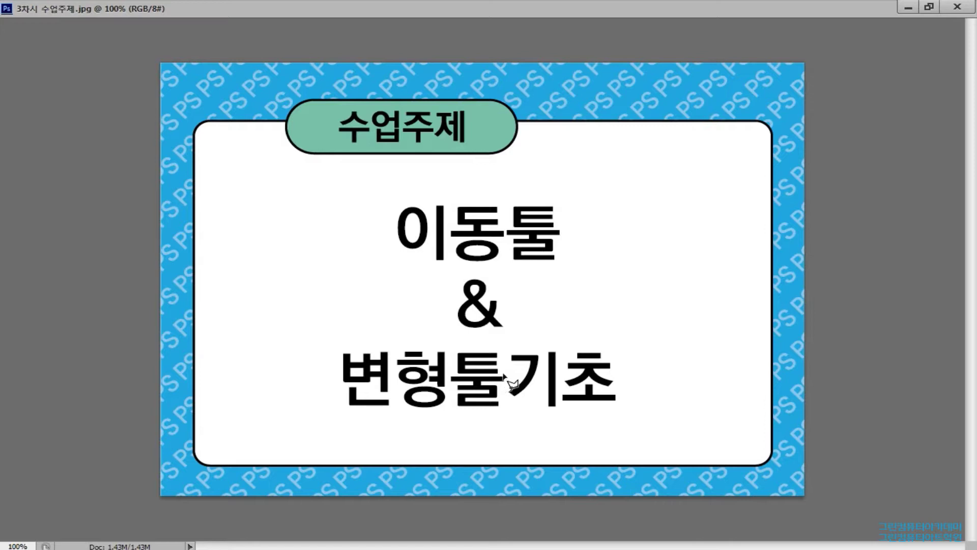
# - Close 3차시 수업주제.jpg and browse to the 예제소스 folder for opening image files
pyautogui.click(957, 7)
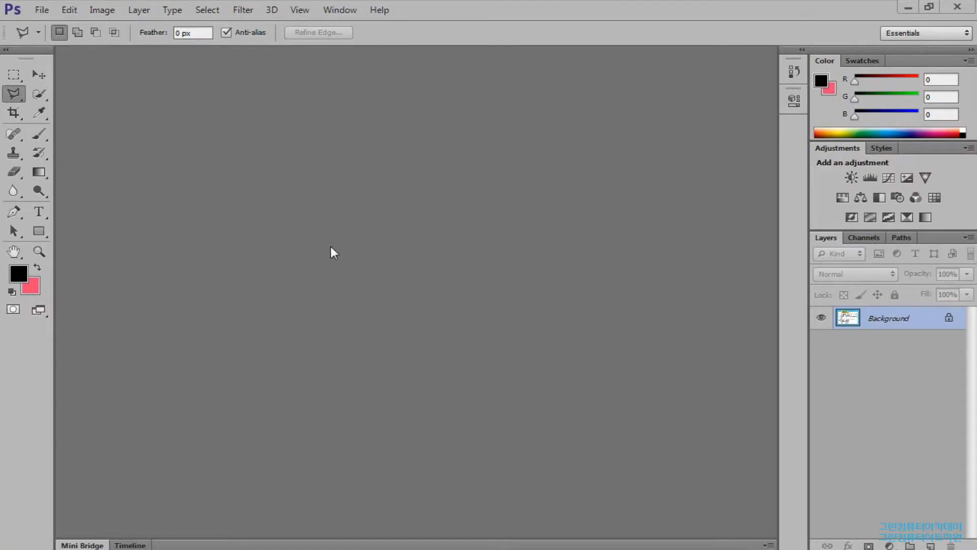
pyautogui.click(44, 10)
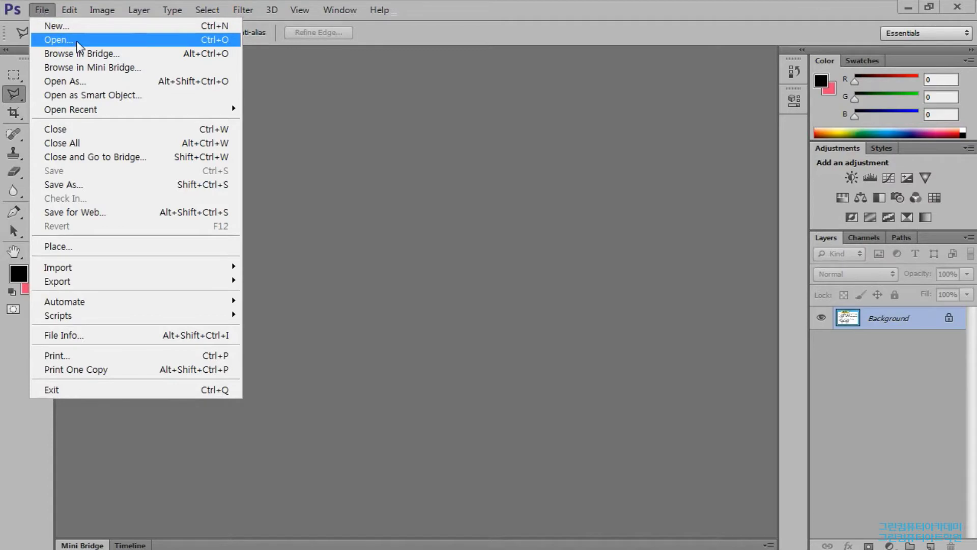
pyautogui.click(468, 196)
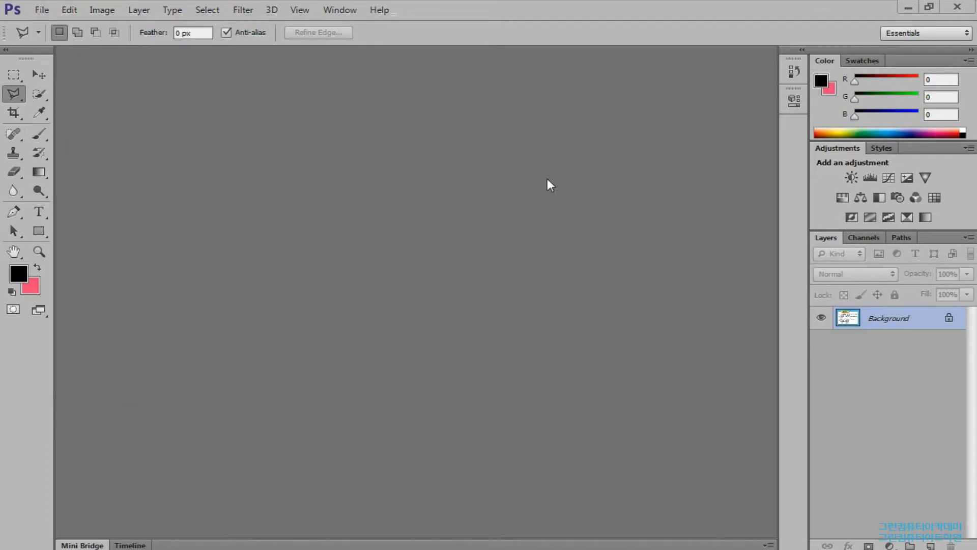
pyautogui.doubleClick(547, 181)
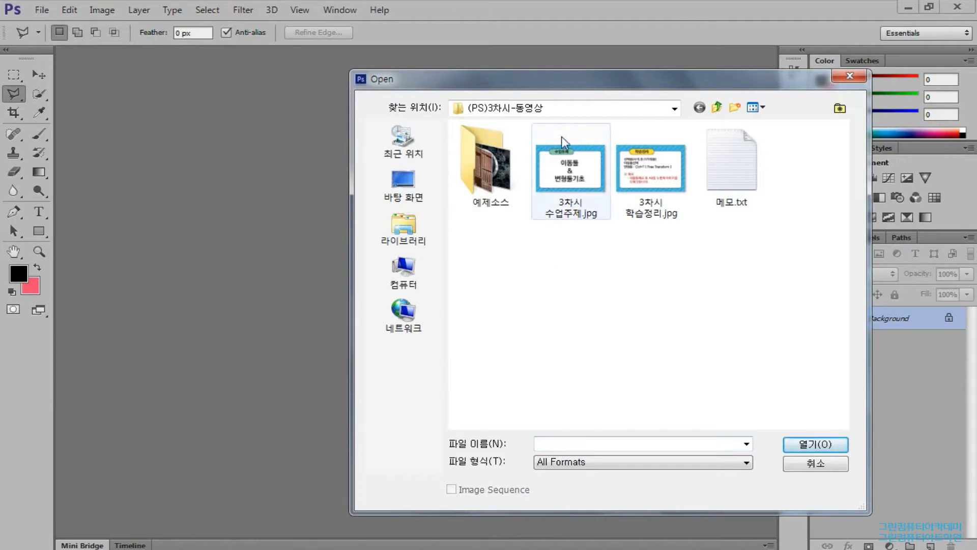
pyautogui.doubleClick(489, 157)
pyautogui.moveTo(560, 83); pyautogui.dragTo(530, 78)
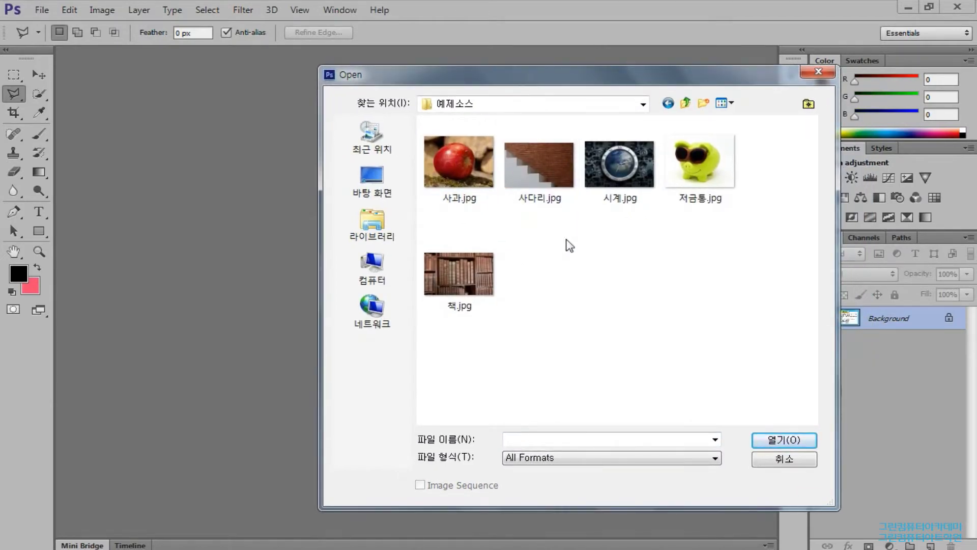
# - Open 사과.jpg, 시계.jpg and 책.jpg together from the 예제소스 folder
pyautogui.click(456, 157)
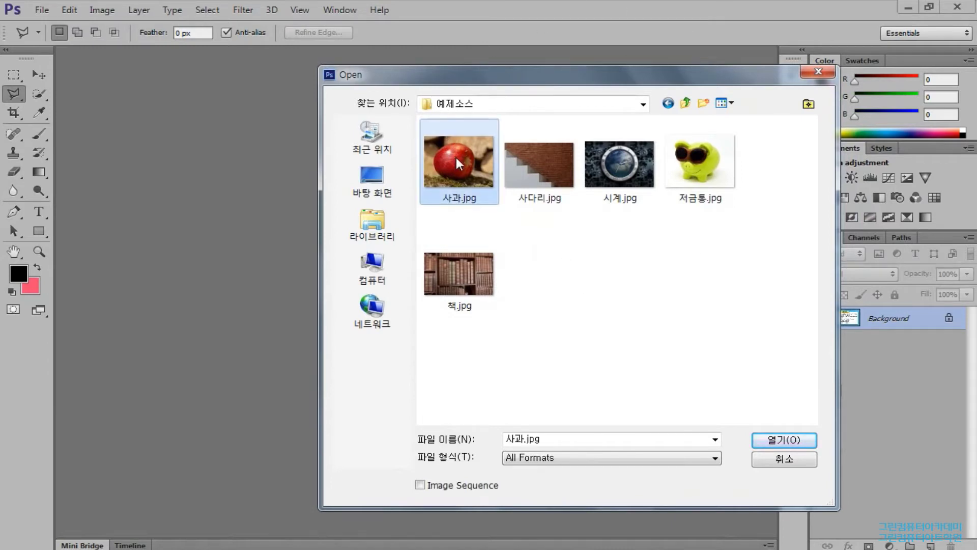
pyautogui.click(467, 272)
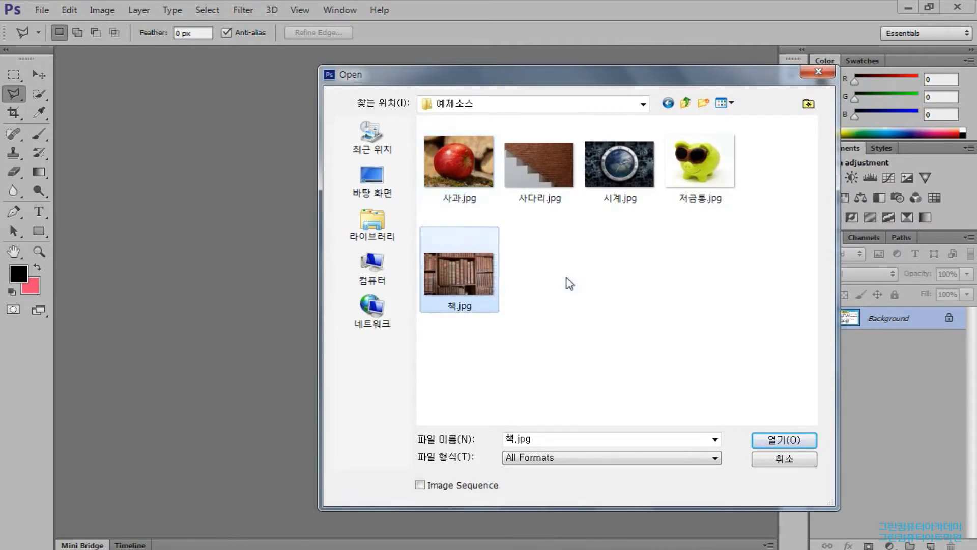
pyautogui.click(472, 158)
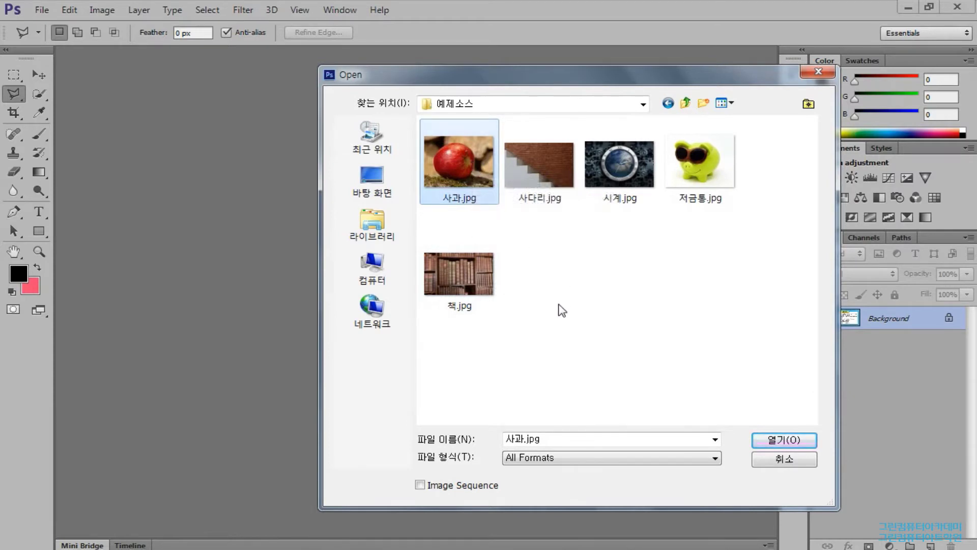
pyautogui.keyDown('ctrl'); pyautogui.click(466, 265); pyautogui.keyUp('ctrl')
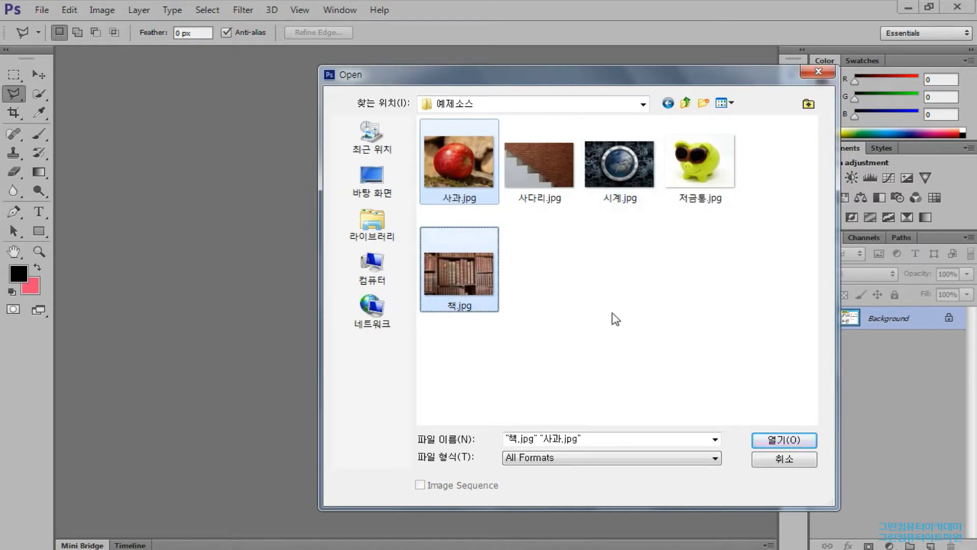
pyautogui.keyDown('ctrl'); pyautogui.click(621, 163); pyautogui.keyUp('ctrl')
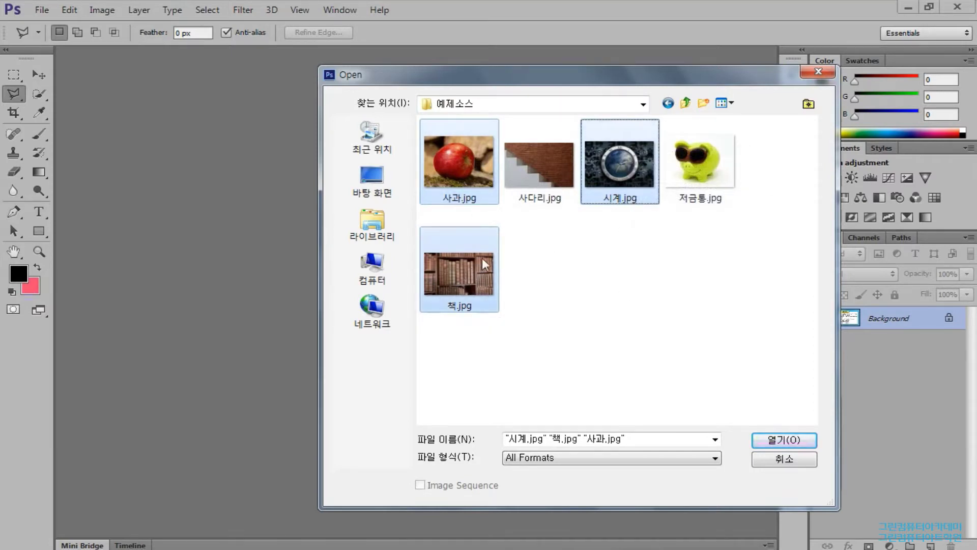
pyautogui.click(784, 441)
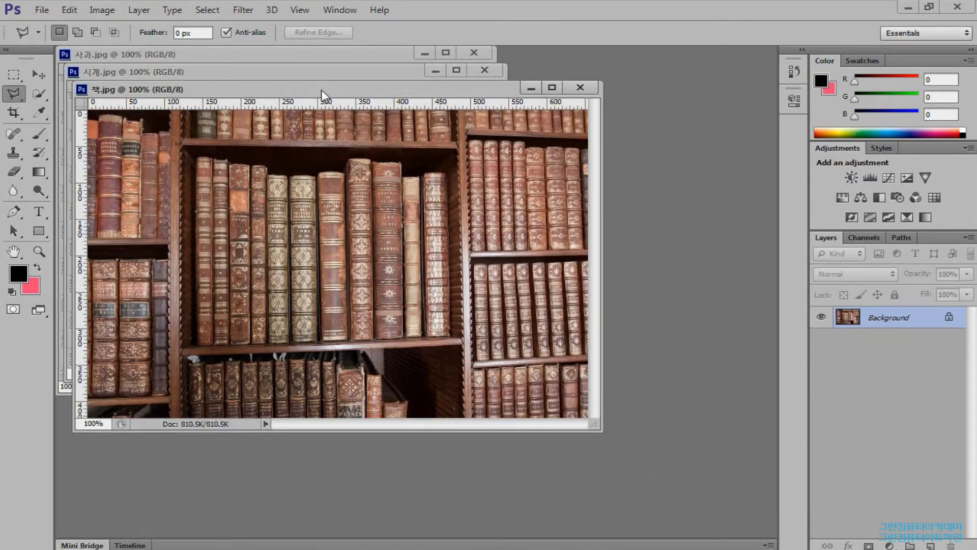
# - Spread out the bookshelf, clock and apple image windows, and bring the bookshelf image to the front
pyautogui.moveTo(321, 89); pyautogui.dragTo(469, 115)
pyautogui.click(382, 70)
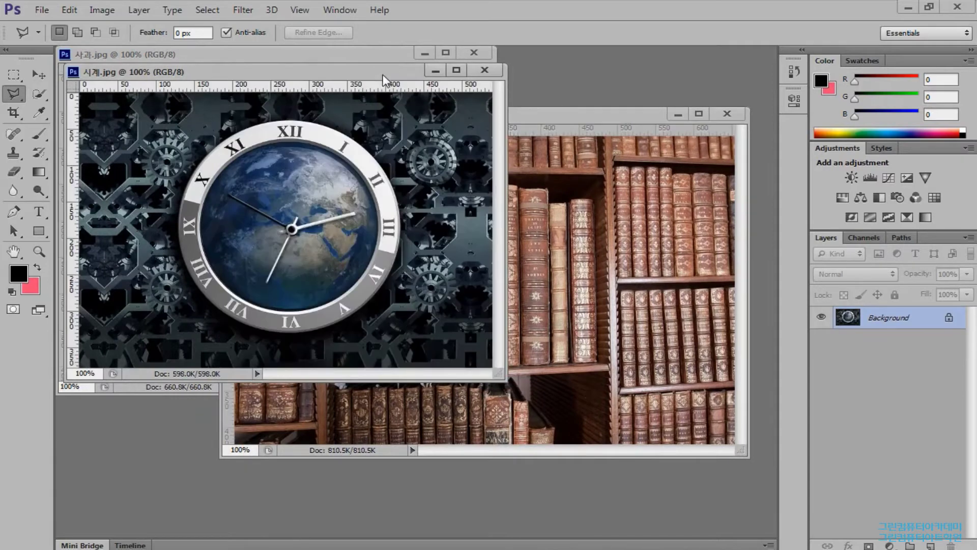
pyautogui.moveTo(382, 69); pyautogui.dragTo(447, 99)
pyautogui.moveTo(349, 55); pyautogui.dragTo(372, 64)
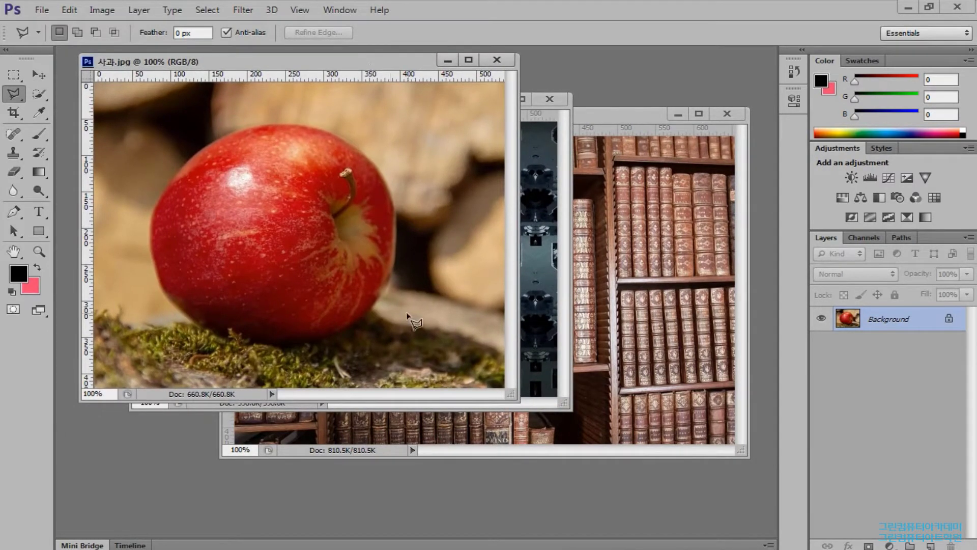
pyautogui.click(635, 230)
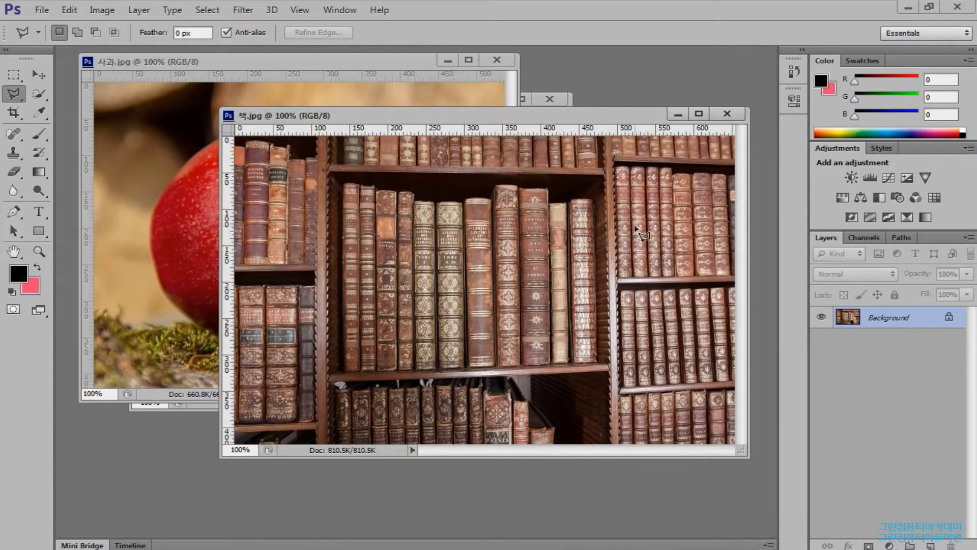
pyautogui.click(15, 76)
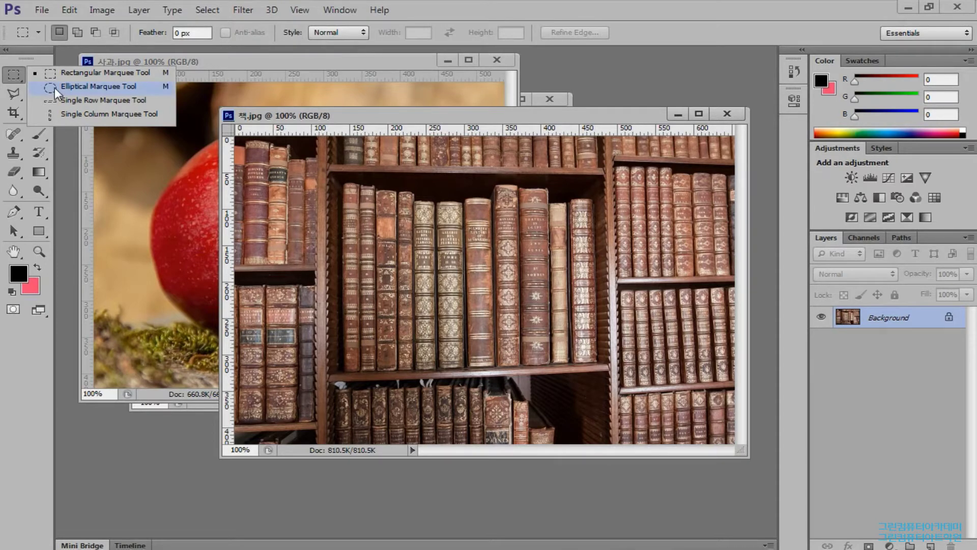
pyautogui.click(55, 74)
pyautogui.click(13, 93)
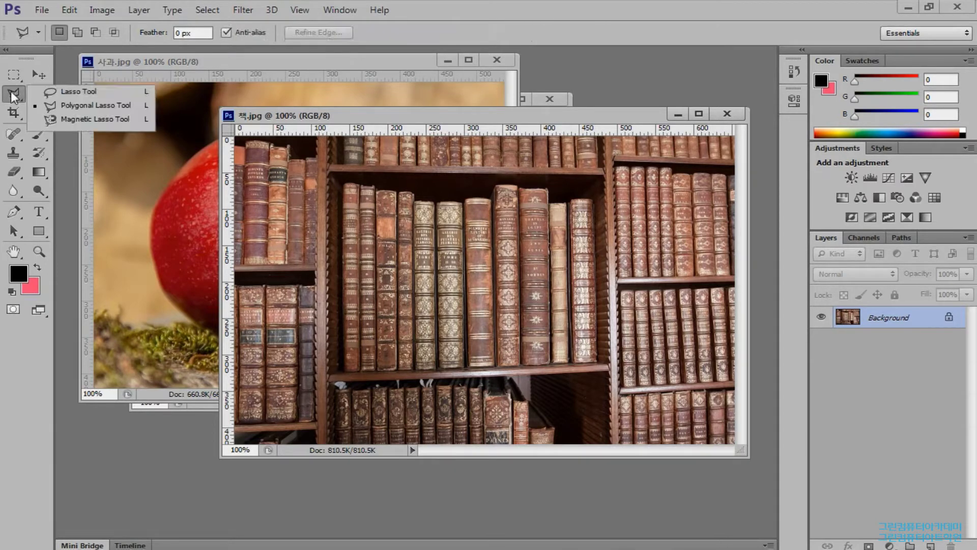
pyautogui.click(50, 104)
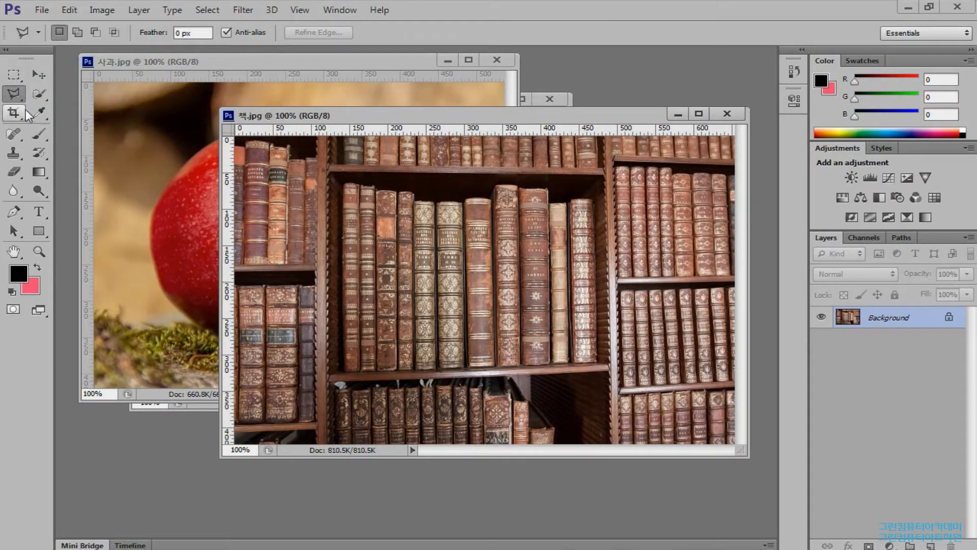
# - Move the bookshelf image window lower and place the clock image window in front, away from the apple image
pyautogui.moveTo(415, 117); pyautogui.dragTo(388, 172)
pyautogui.click(530, 142)
pyautogui.moveTo(450, 91); pyautogui.dragTo(594, 98)
# - Create a 500 x 500 pixel RGB document at 72 pixels/inch with a white background, and place its window beside the apple image
pyautogui.click(45, 9)
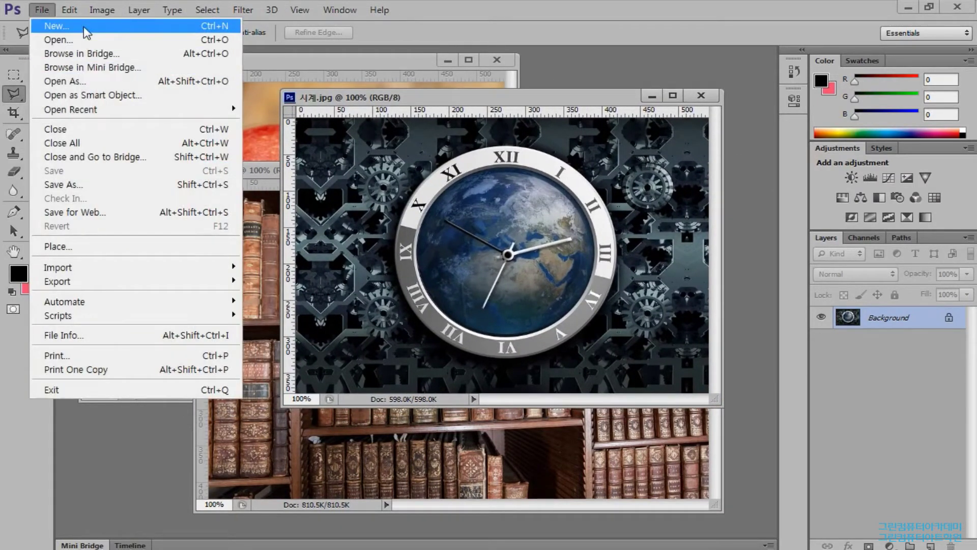
pyautogui.click(86, 33)
pyautogui.moveTo(387, 81); pyautogui.dragTo(475, 113)
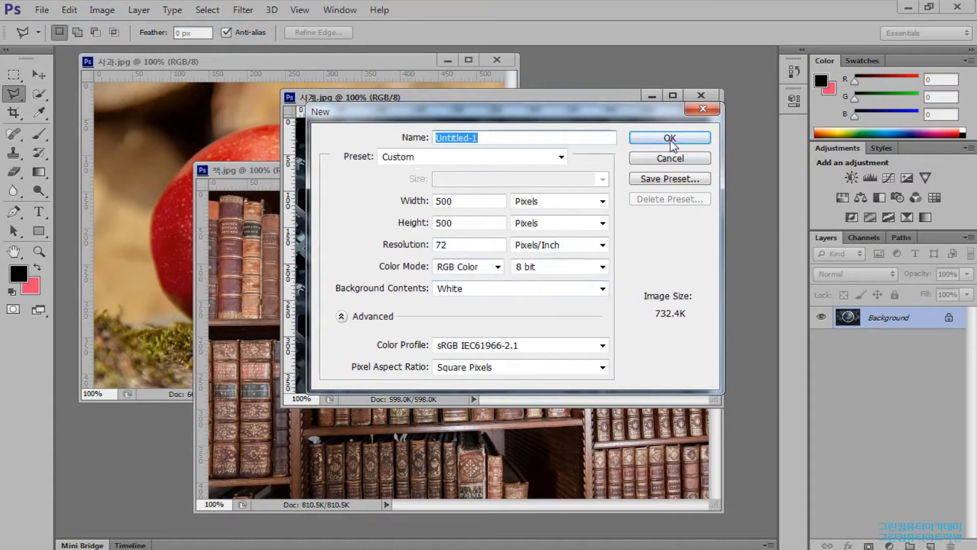
pyautogui.click(693, 138)
pyautogui.moveTo(330, 103); pyautogui.dragTo(552, 87)
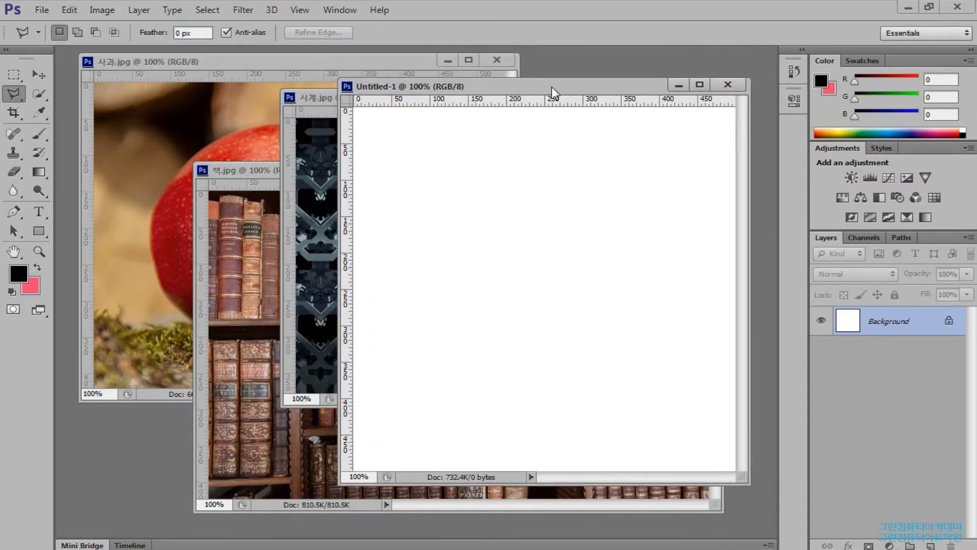
pyautogui.moveTo(437, 82); pyautogui.dragTo(460, 94)
# - Draw a rectangular marquee selection around the whole apple in 사과.jpg
pyautogui.click(350, 61)
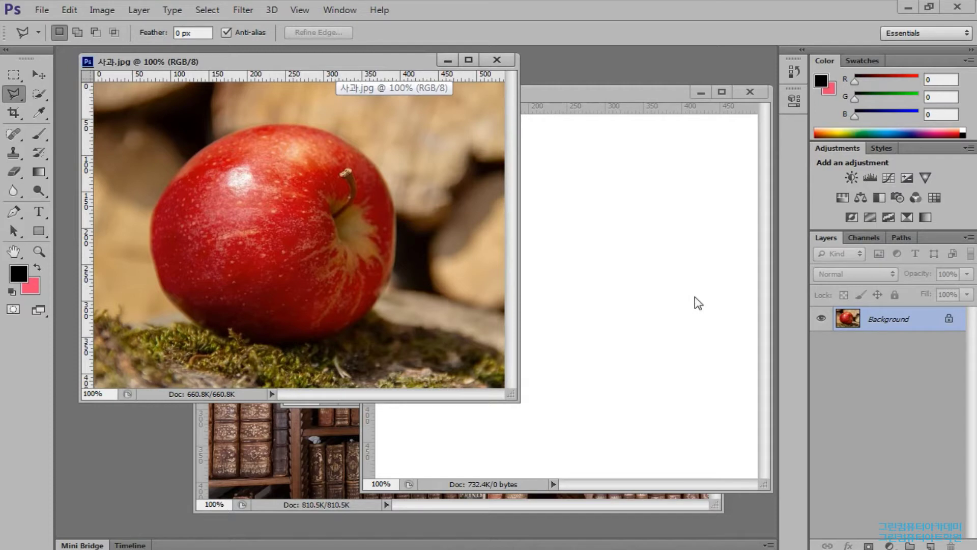
pyautogui.click(15, 74)
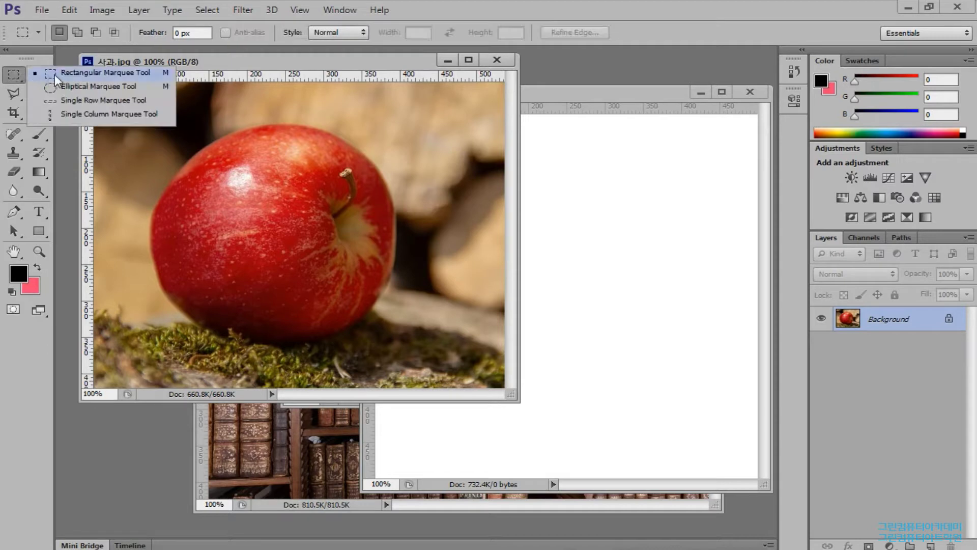
pyautogui.click(54, 74)
pyautogui.moveTo(150, 113); pyautogui.dragTo(402, 355)
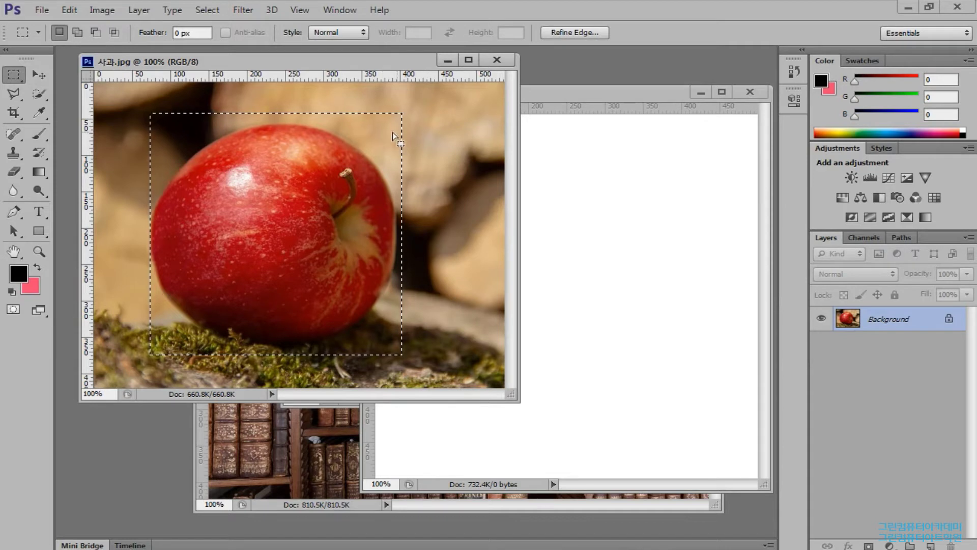
# - Try to carry the apple into the blank document using the Rectangular Marquee tool, and deselect the transferred outline
pyautogui.moveTo(375, 182); pyautogui.dragTo(639, 248)
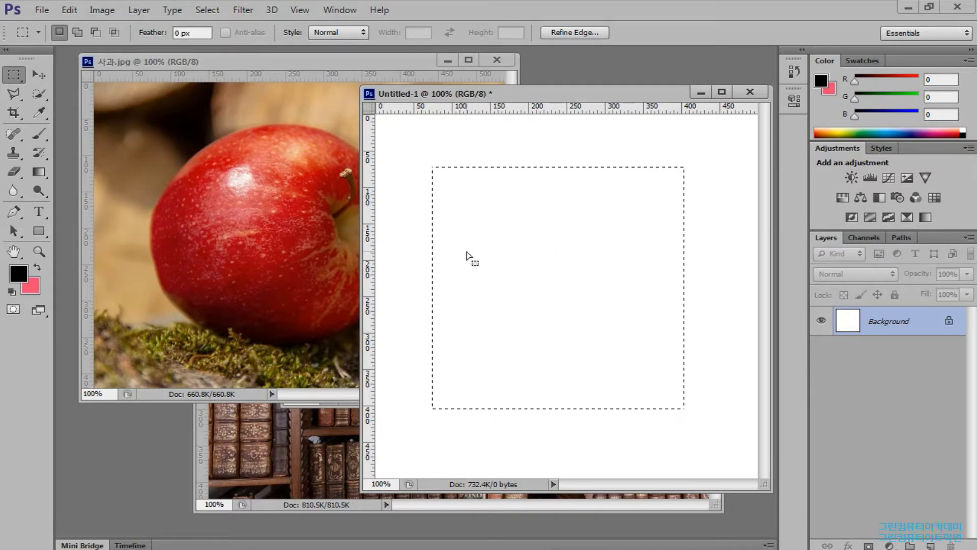
pyautogui.click(206, 11)
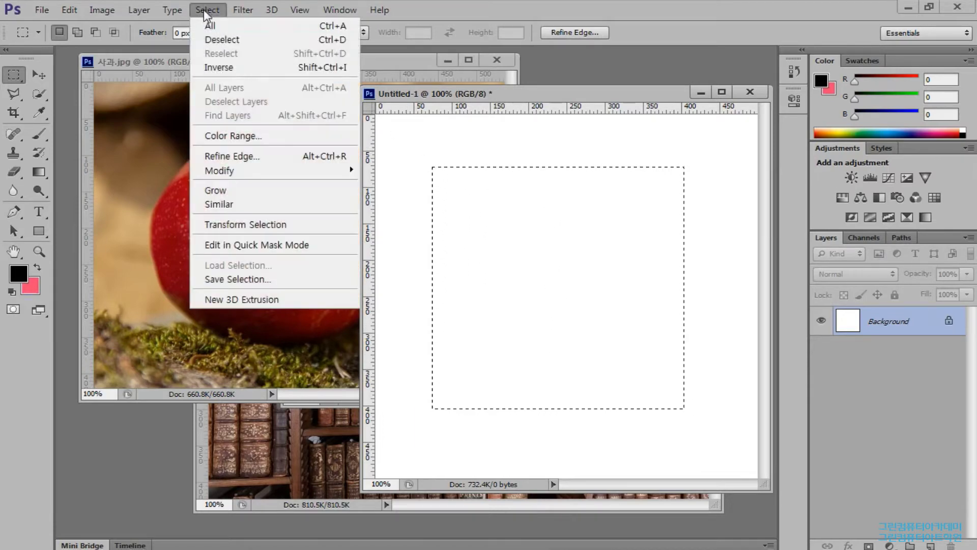
pyautogui.click(328, 44)
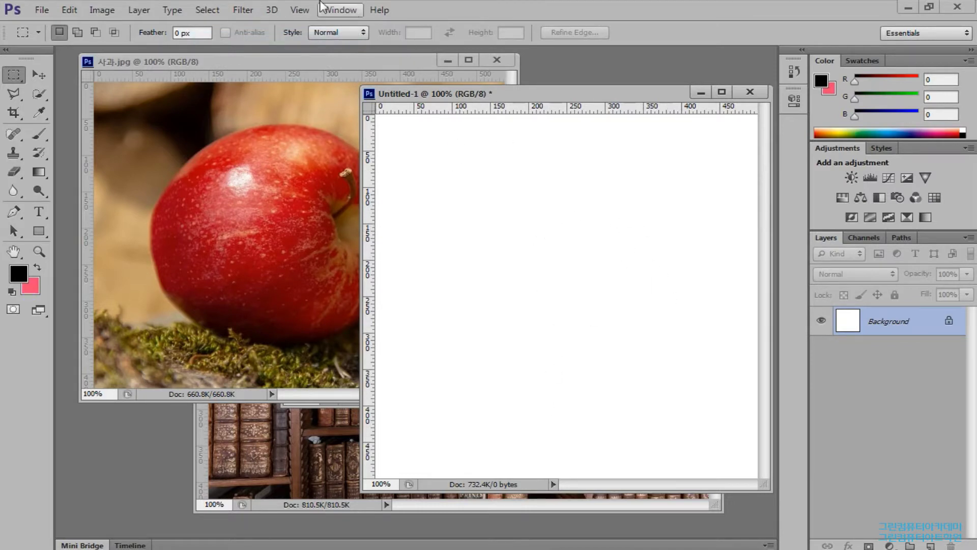
# - Copy the selected apple area from 사과.jpg and paste it into the blank document
pyautogui.click(250, 62)
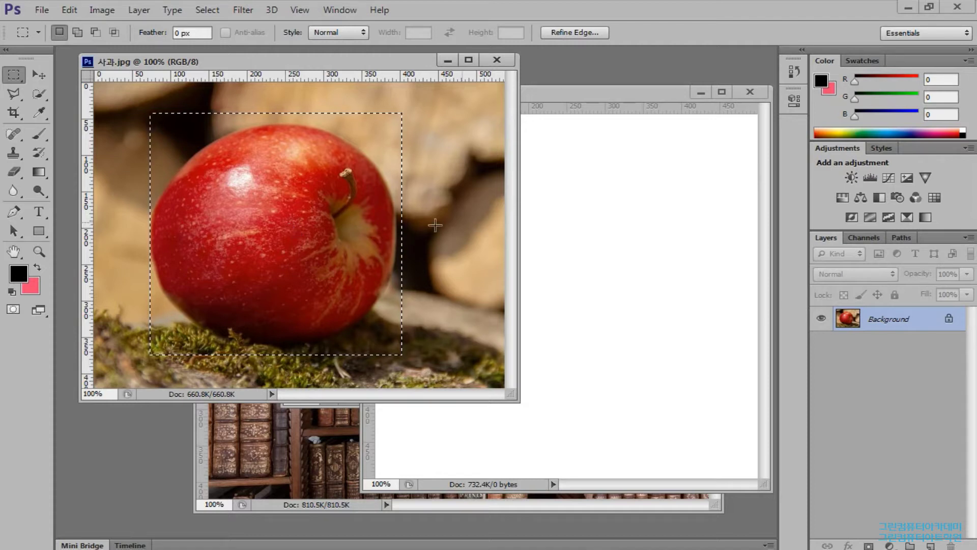
pyautogui.click(563, 97)
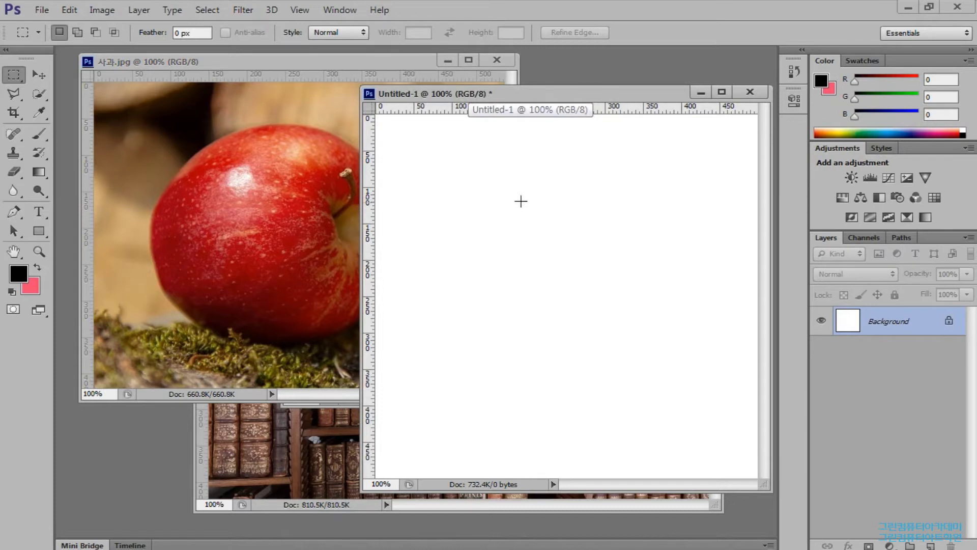
pyautogui.click(356, 61)
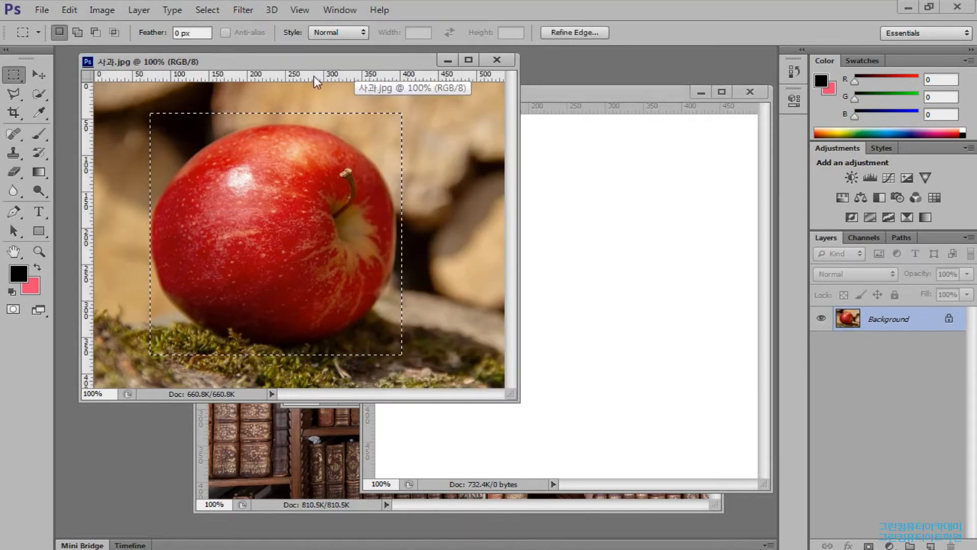
pyautogui.click(568, 93)
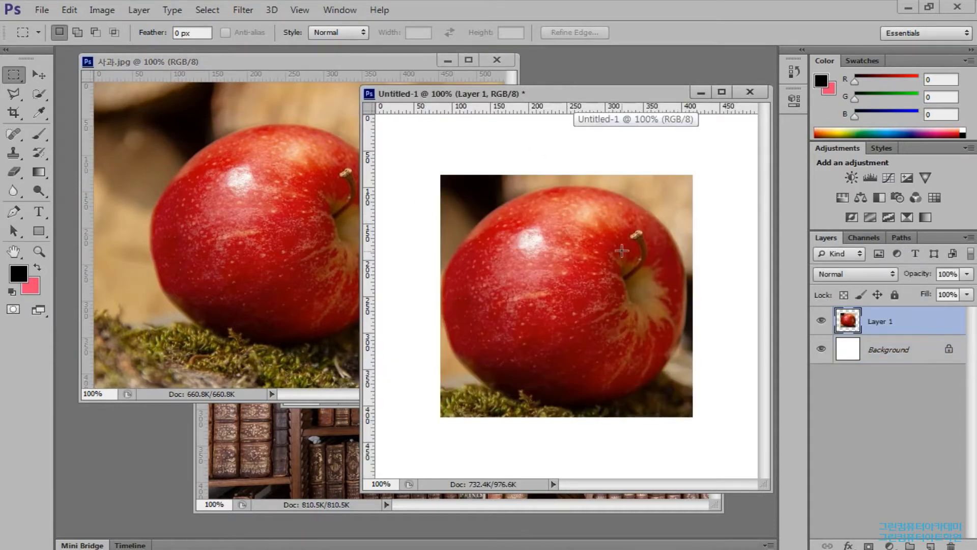
# - Try to reposition the pasted apple with the Rectangular Marquee tool, and clear the resulting selection
pyautogui.moveTo(564, 94); pyautogui.dragTo(501, 102)
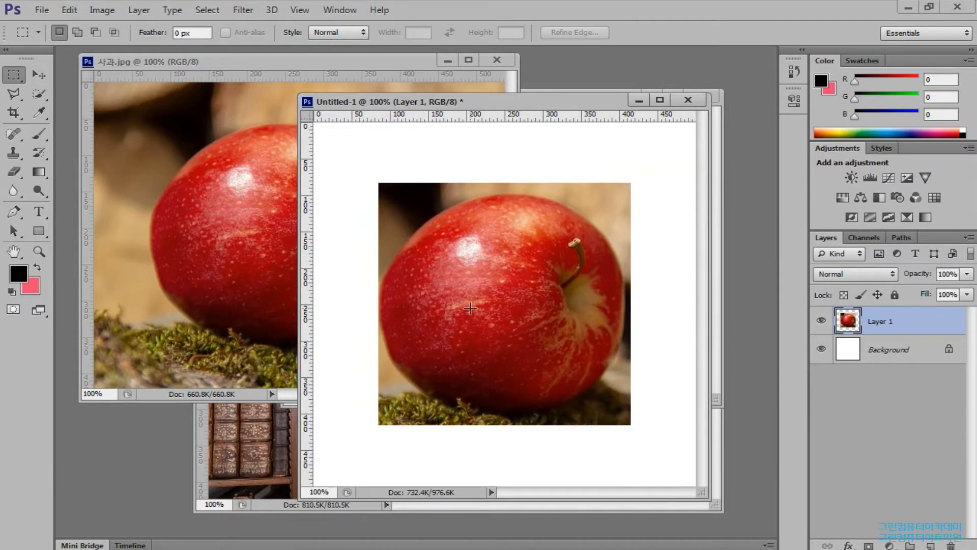
pyautogui.moveTo(456, 183); pyautogui.dragTo(480, 289)
pyautogui.moveTo(491, 185); pyautogui.dragTo(417, 330)
pyautogui.moveTo(530, 368); pyautogui.dragTo(460, 244)
pyautogui.moveTo(602, 362); pyautogui.dragTo(526, 209)
pyautogui.moveTo(623, 313); pyautogui.dragTo(578, 194)
pyautogui.moveTo(575, 149); pyautogui.dragTo(399, 153)
pyautogui.moveTo(528, 306); pyautogui.dragTo(493, 142)
pyautogui.moveTo(635, 327); pyautogui.dragTo(579, 152)
pyautogui.moveTo(440, 300); pyautogui.dragTo(388, 124)
pyautogui.moveTo(625, 312); pyautogui.dragTo(552, 142)
pyautogui.moveTo(555, 264); pyautogui.dragTo(497, 152)
pyautogui.moveTo(560, 283); pyautogui.dragTo(542, 145)
pyautogui.moveTo(599, 155); pyautogui.dragTo(622, 253)
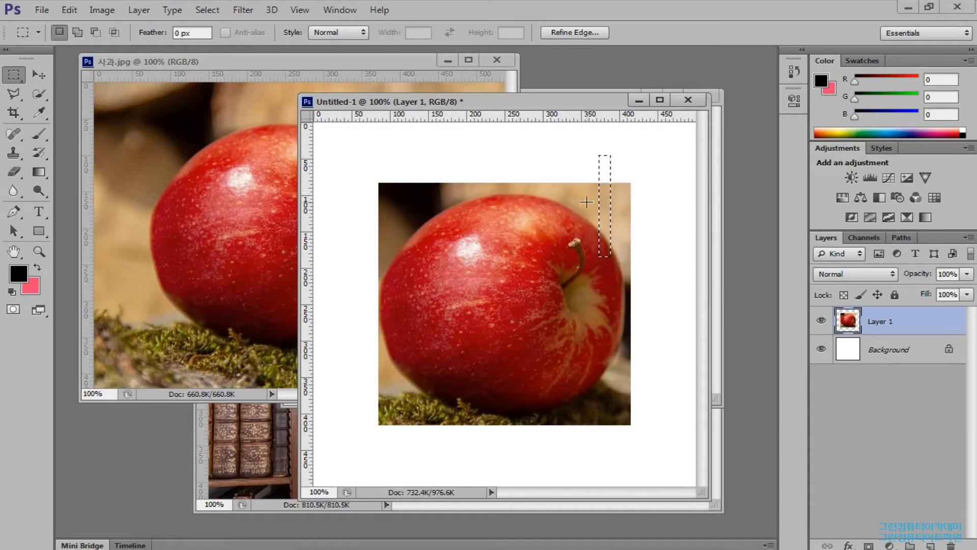
pyautogui.click(632, 234)
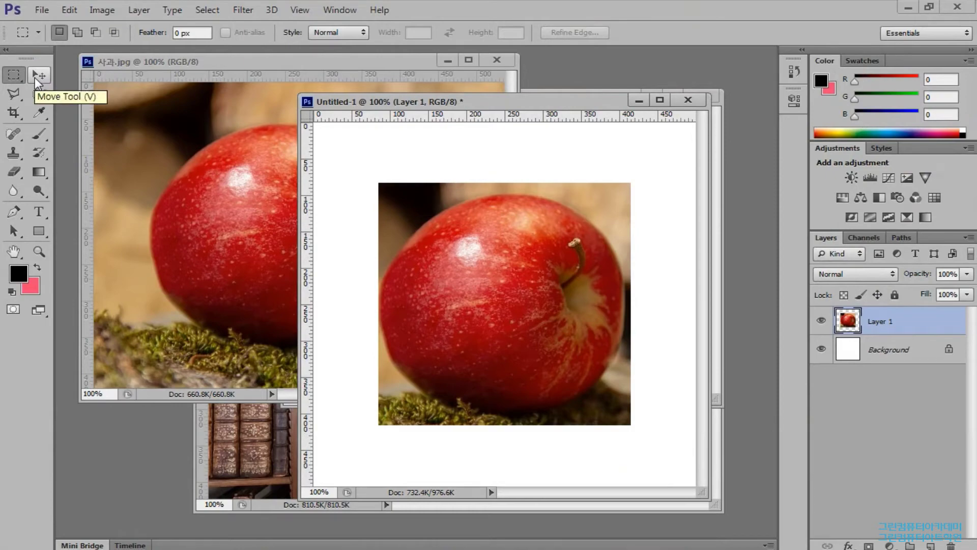
# - Activate the Move tool with Auto-Select set to Group, and move the pasted apple into the upper-left corner of the canvas
pyautogui.click(35, 77)
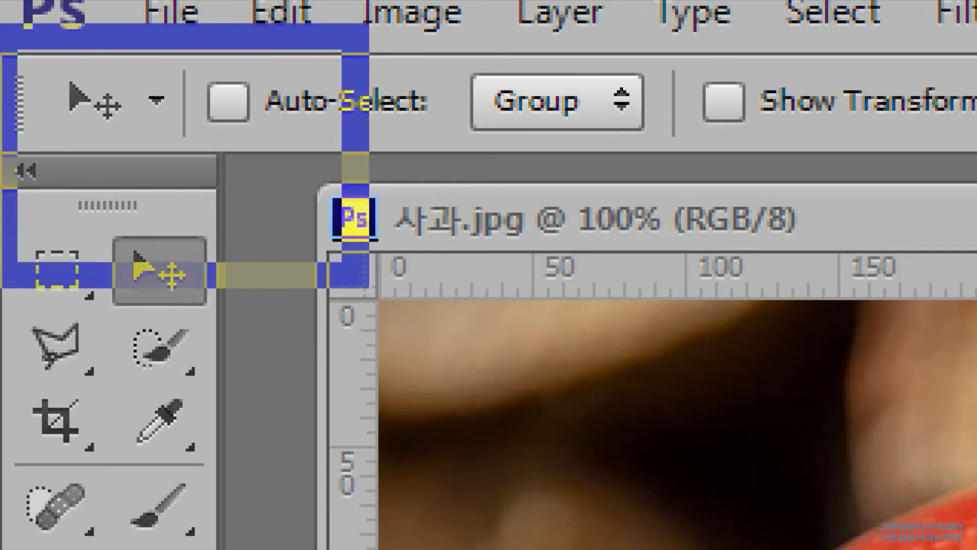
pyautogui.moveTo(219, 56)
pyautogui.mouseDown()
pyautogui.moveTo(214, 109)
pyautogui.moveTo(297, 55)
pyautogui.mouseUp()
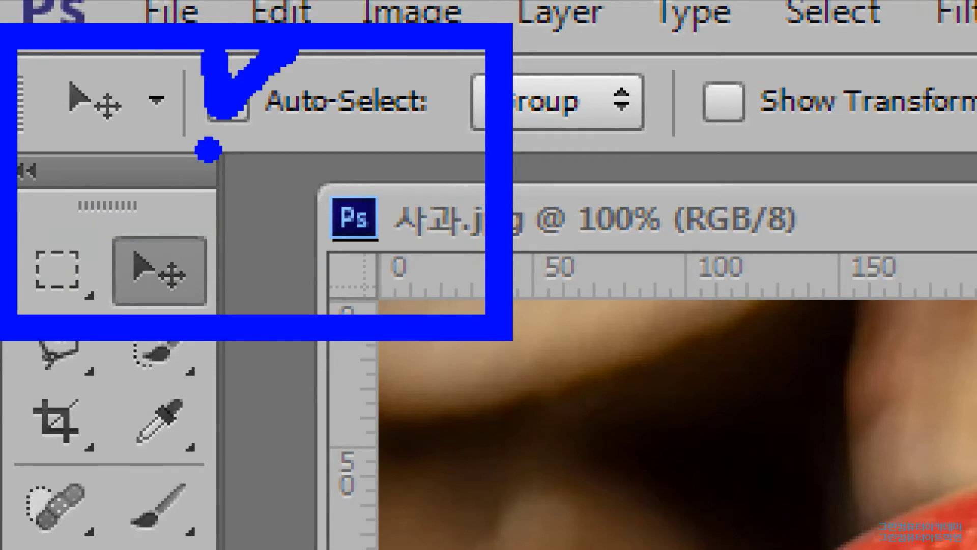
pyautogui.moveTo(208, 151); pyautogui.dragTo(451, 153)
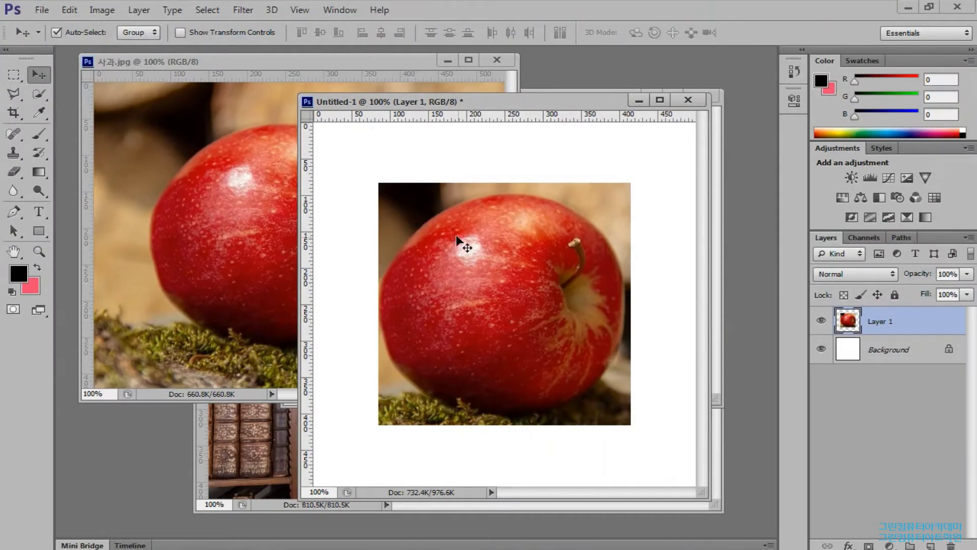
pyautogui.moveTo(493, 266); pyautogui.dragTo(403, 239)
pyautogui.moveTo(462, 255); pyautogui.dragTo(444, 220)
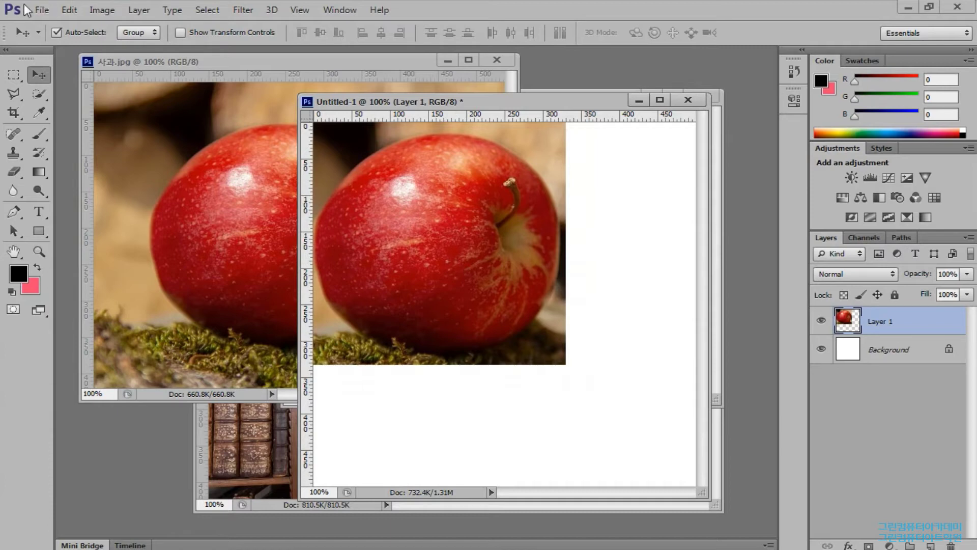
pyautogui.click(67, 10)
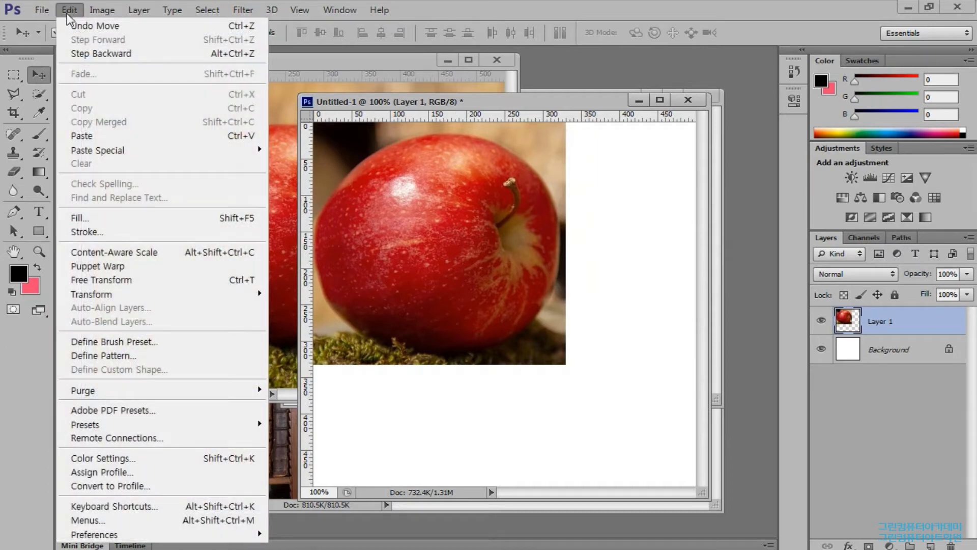
pyautogui.moveTo(179, 298)
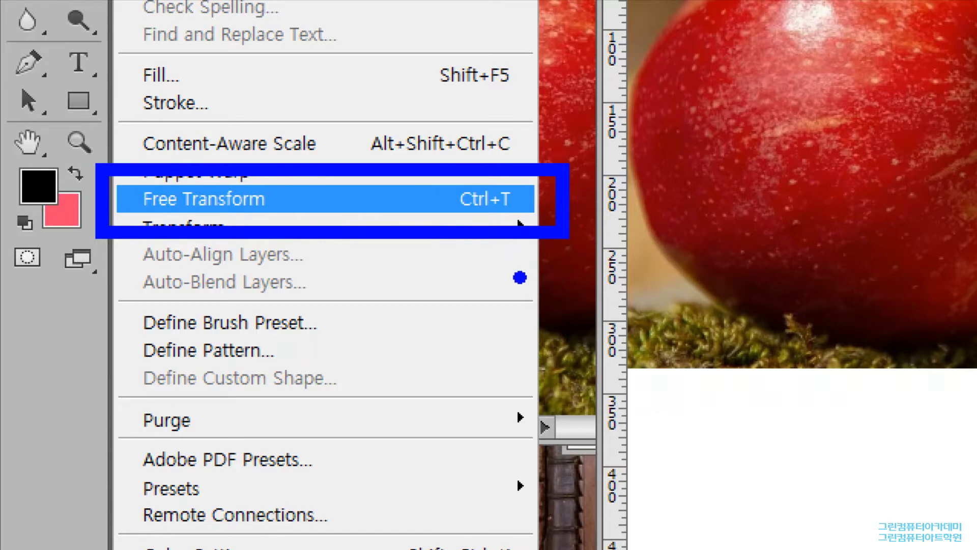
pyautogui.press('Escape')
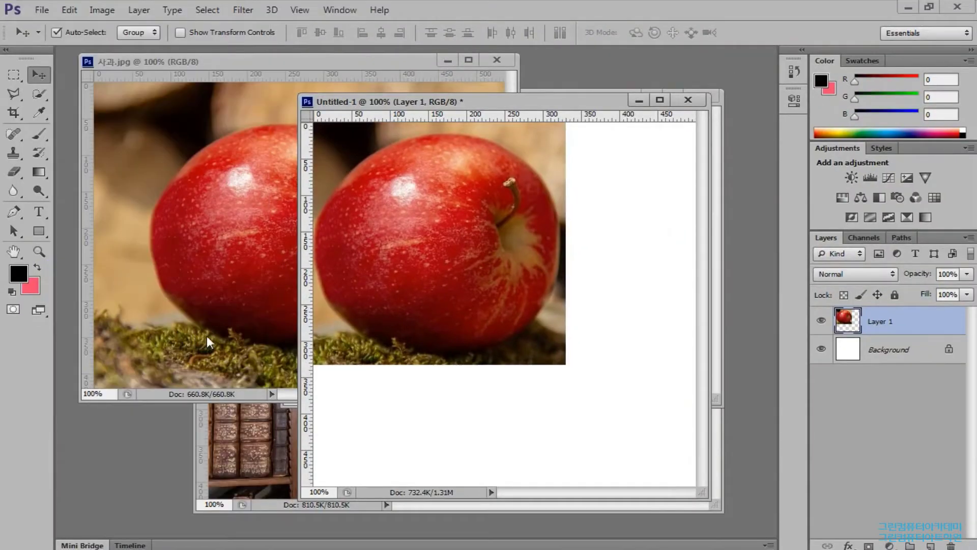
# - Move the apple back toward the middle of the canvas, and scale it about its centre to about 56% with Free Transform
pyautogui.moveTo(403, 287); pyautogui.dragTo(441, 319)
pyautogui.hotkey('ctrl', 't')
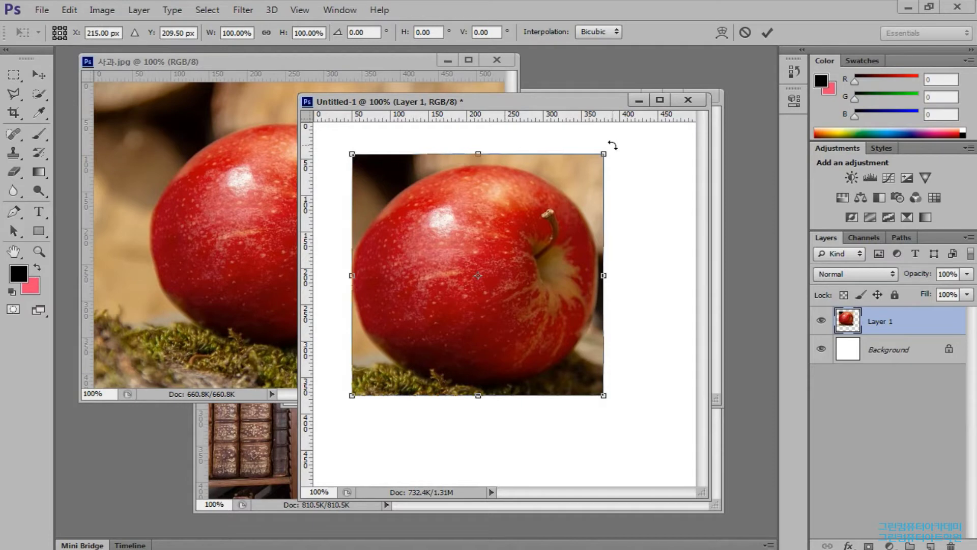
pyautogui.moveTo(605, 151); pyautogui.dragTo(609, 174)
pyautogui.hotkey('ctrl', 'z')
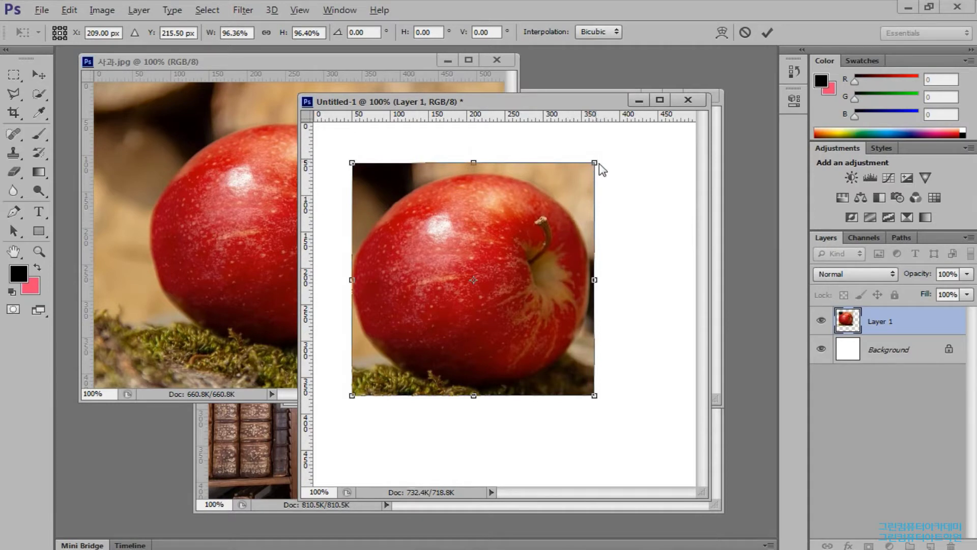
pyautogui.moveTo(593, 162); pyautogui.dragTo(543, 211)
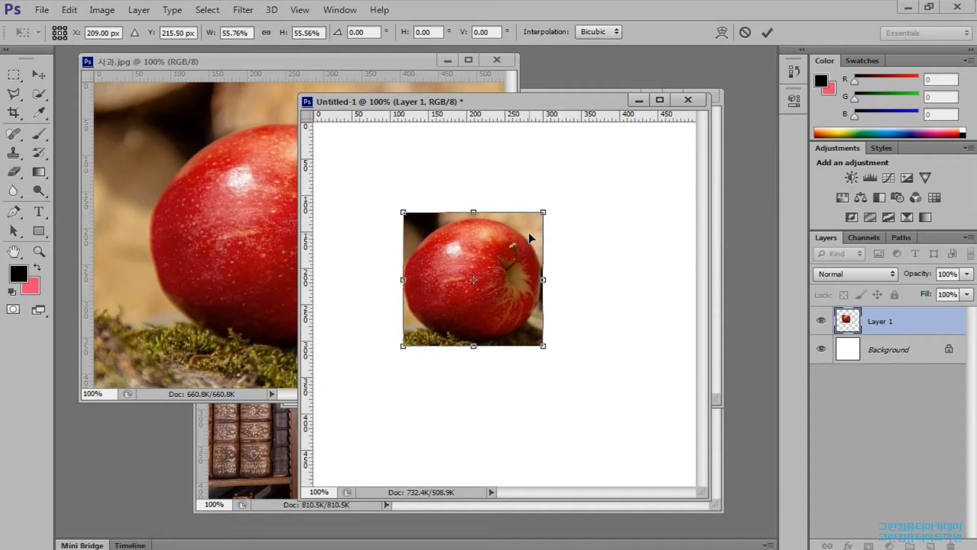
pyautogui.press('Return')
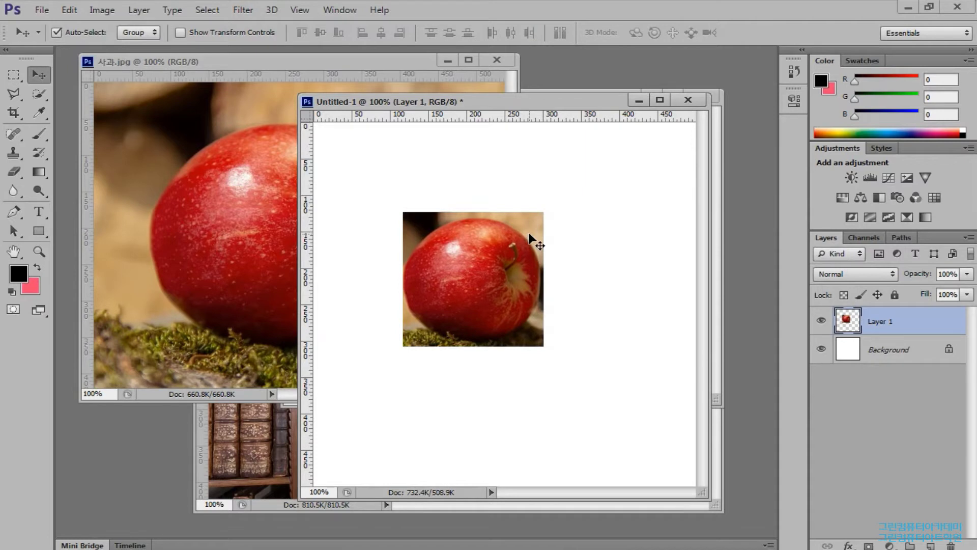
# - Move the small apple near the canvas's upper-left corner, and duplicate it three times in an overlapping diagonal row toward the lower right
pyautogui.moveTo(505, 249); pyautogui.dragTo(417, 218)
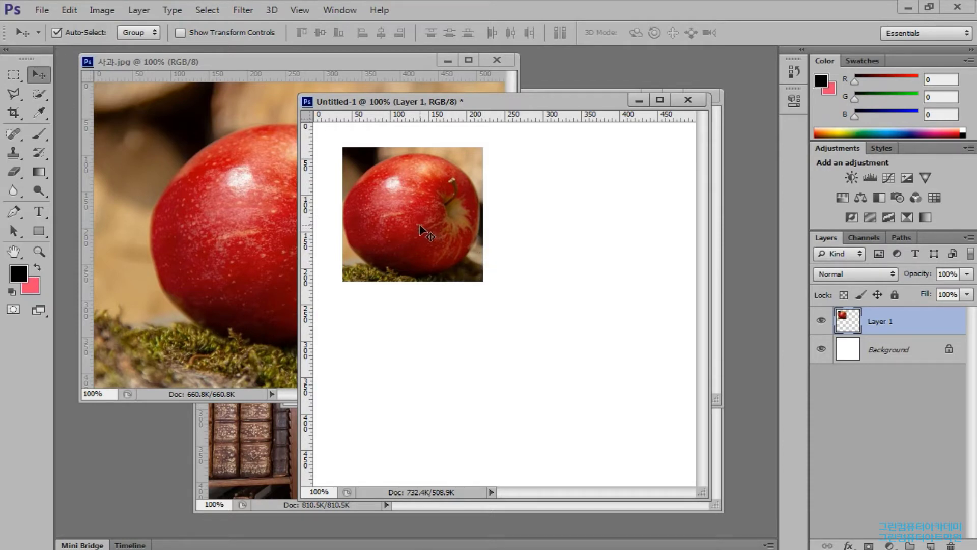
pyautogui.moveTo(408, 213); pyautogui.dragTo(482, 283)
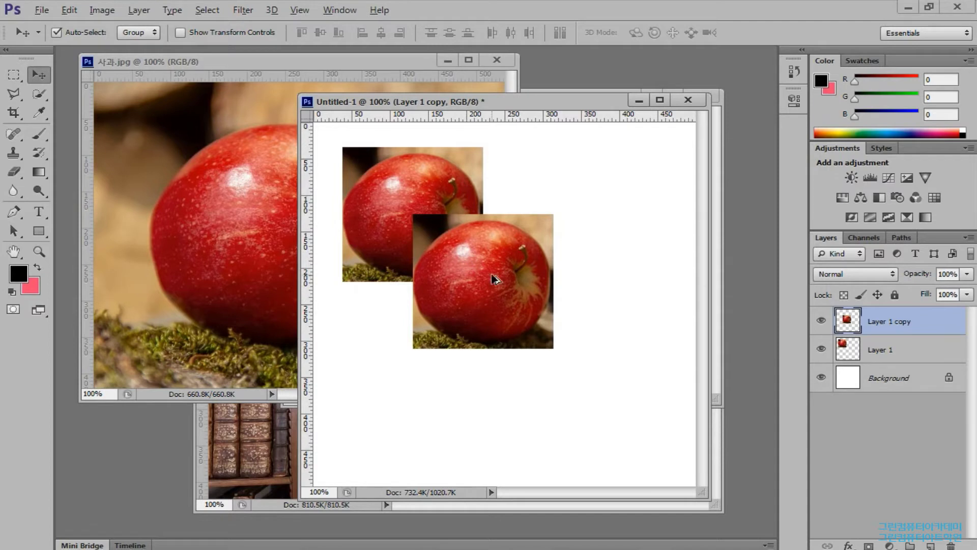
pyautogui.moveTo(473, 264); pyautogui.dragTo(538, 313)
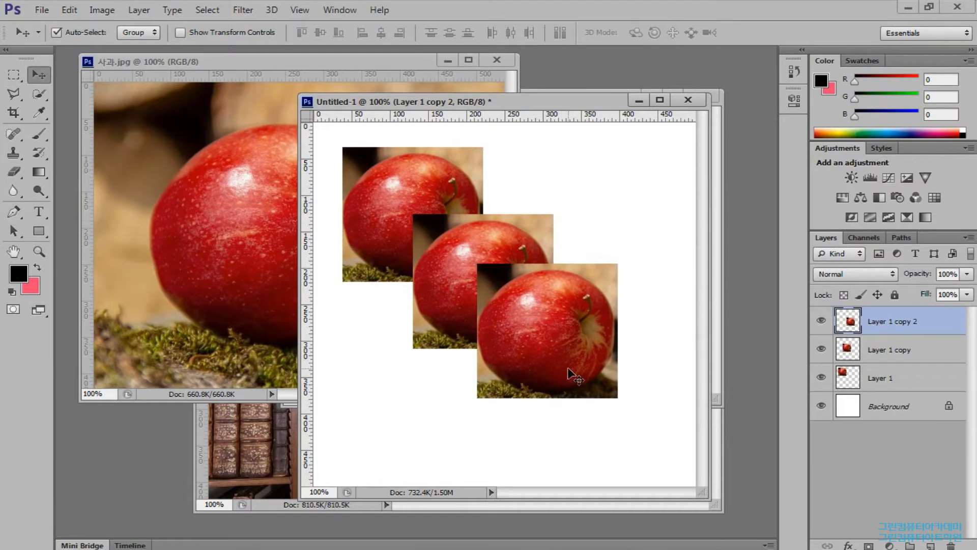
pyautogui.moveTo(541, 312); pyautogui.dragTo(598, 363)
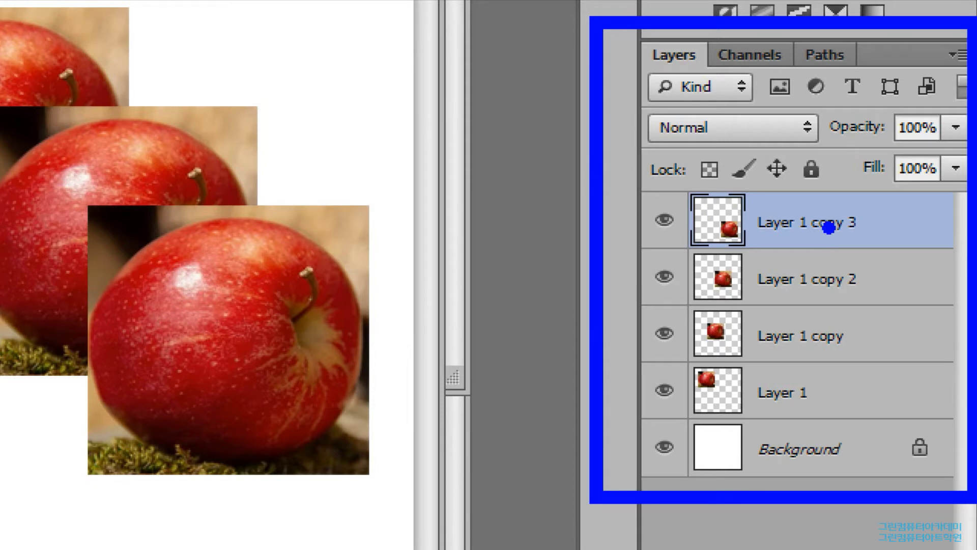
pyautogui.moveTo(843, 216)
pyautogui.mouseDown()
pyautogui.moveTo(878, 223)
pyautogui.moveTo(882, 264)
pyautogui.moveTo(863, 308)
pyautogui.mouseUp()
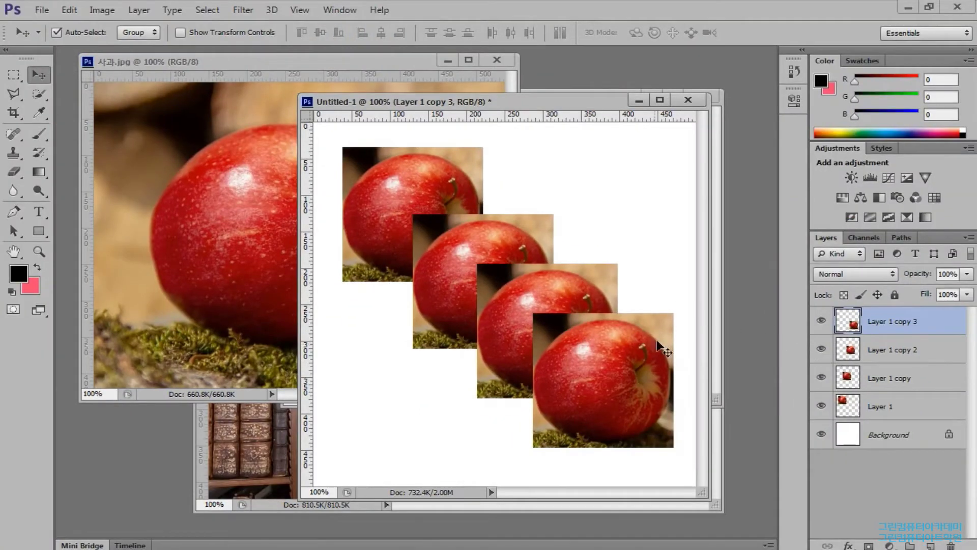
# - Center the last apple copy on the canvas, and enlarge it to about 279% with Free Transform so it fills the document
pyautogui.moveTo(657, 340); pyautogui.dragTo(671, 159)
pyautogui.hotkey('ctrl', 't')
pyautogui.moveTo(559, 261); pyautogui.dragTo(321, 515)
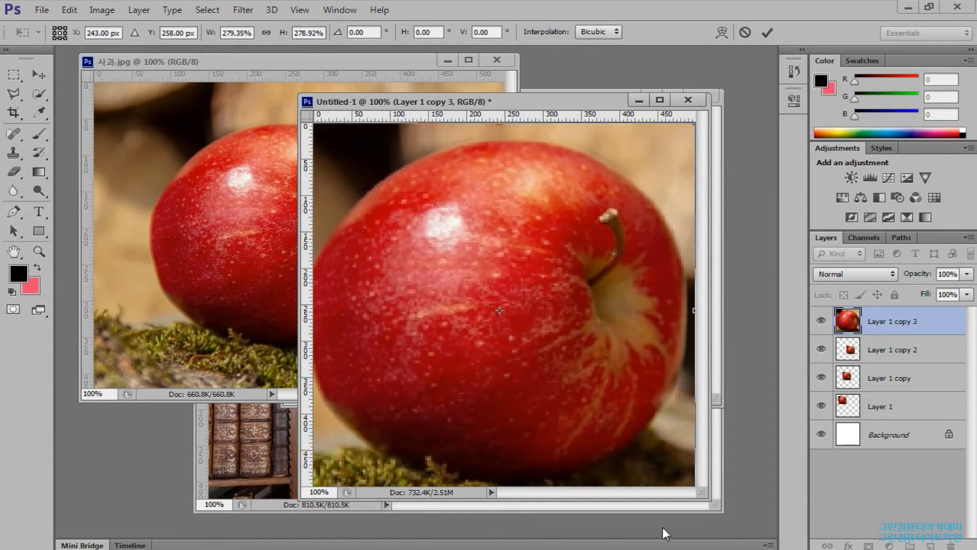
pyautogui.press('Return')
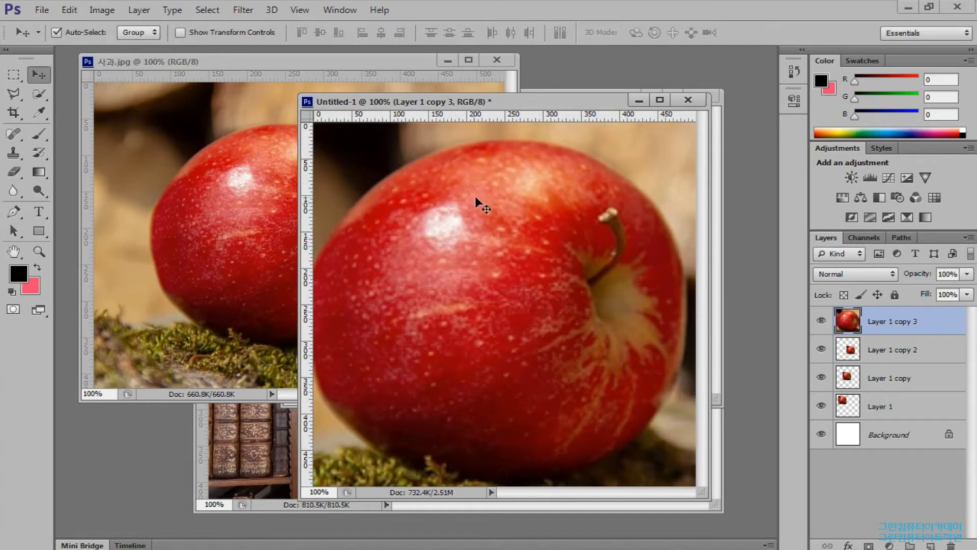
pyautogui.moveTo(450, 210)
pyautogui.mouseDown()
pyautogui.moveTo(613, 295)
pyautogui.moveTo(565, 399)
pyautogui.moveTo(487, 230)
pyautogui.moveTo(463, 211)
pyautogui.mouseUp()
# - Set the opacity of the enlarged apple layer, Layer 1 copy 3, to 30%
pyautogui.moveTo(503, 105); pyautogui.dragTo(476, 90)
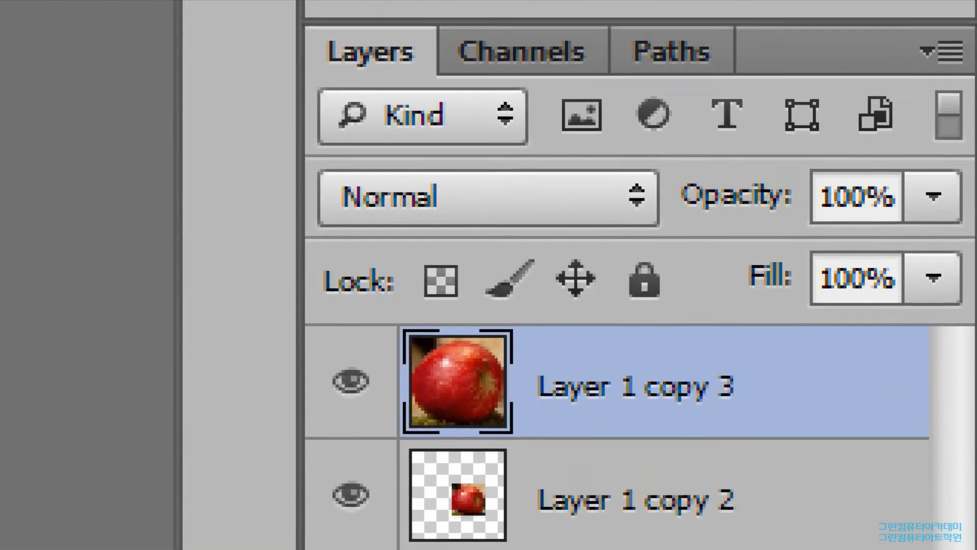
pyautogui.moveTo(823, 223)
pyautogui.mouseDown()
pyautogui.moveTo(781, 235)
pyautogui.moveTo(953, 192)
pyautogui.moveTo(741, 197)
pyautogui.moveTo(815, 234)
pyautogui.mouseUp()
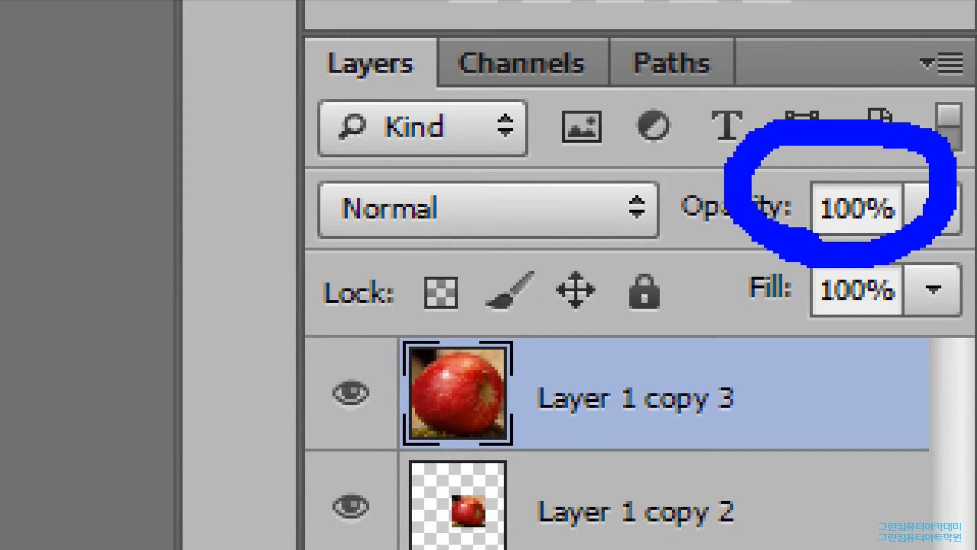
pyautogui.press('Escape')
pyautogui.click(945, 274)
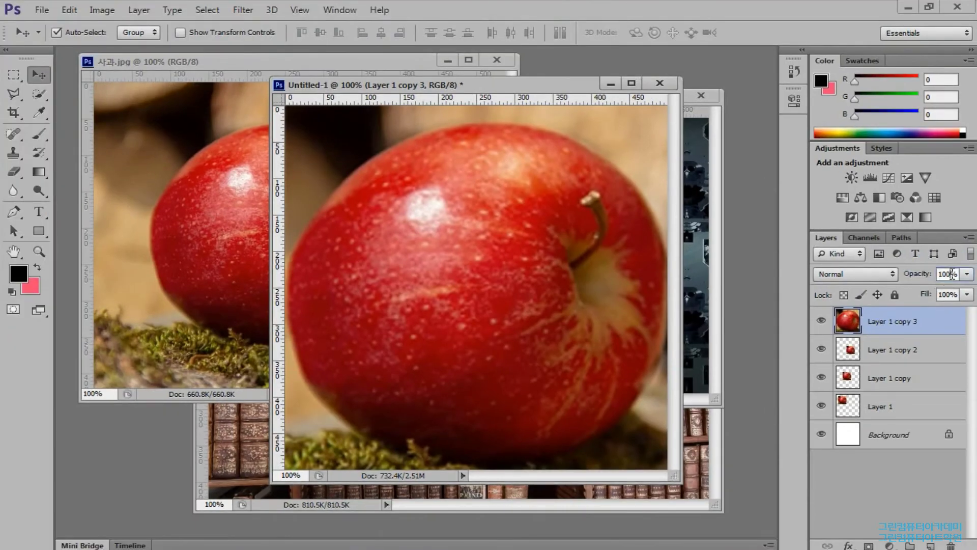
pyautogui.write('30')
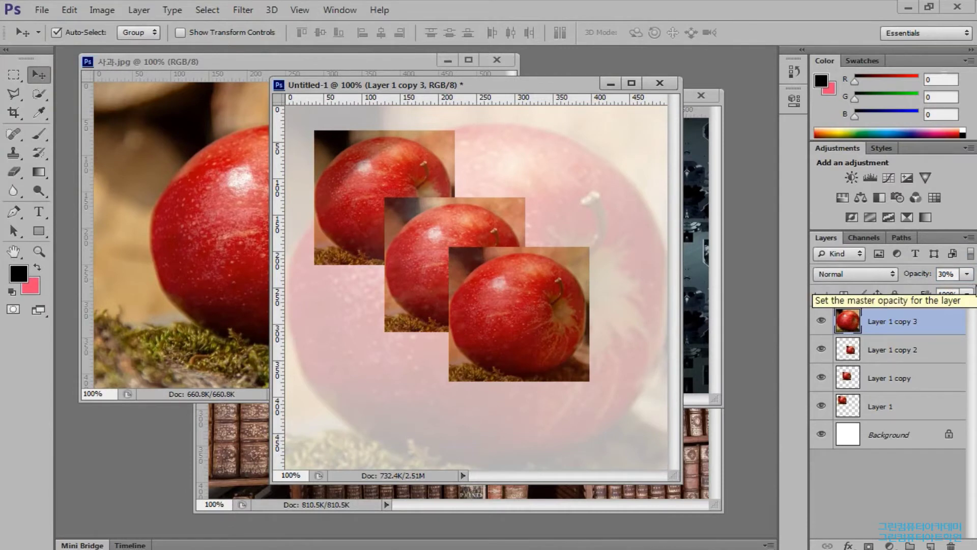
# - Detach and lengthen the Layers panel, and place Layer 1 copy 3 directly above Background with 37% opacity
pyautogui.moveTo(836, 242); pyautogui.dragTo(637, 74)
pyautogui.moveTo(693, 220); pyautogui.dragTo(697, 471)
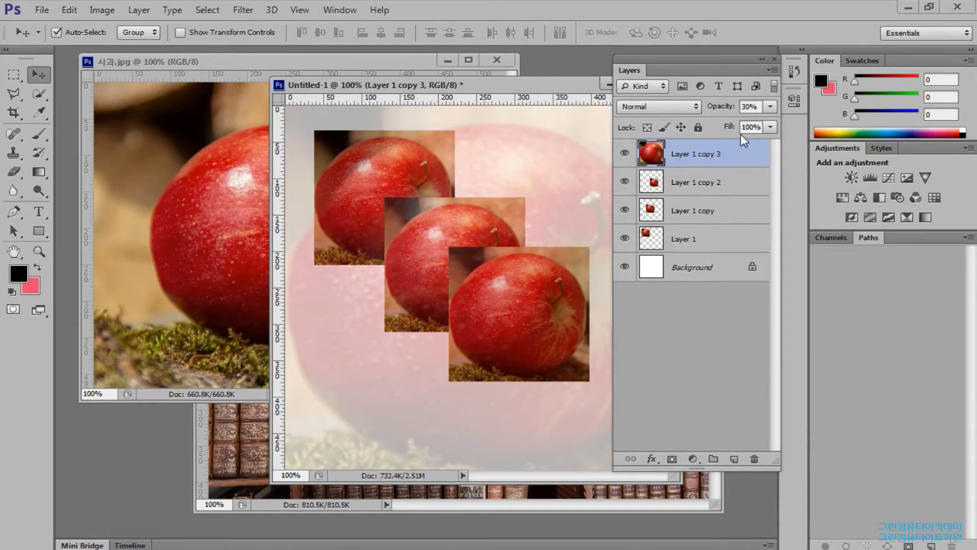
pyautogui.moveTo(742, 156); pyautogui.dragTo(739, 254)
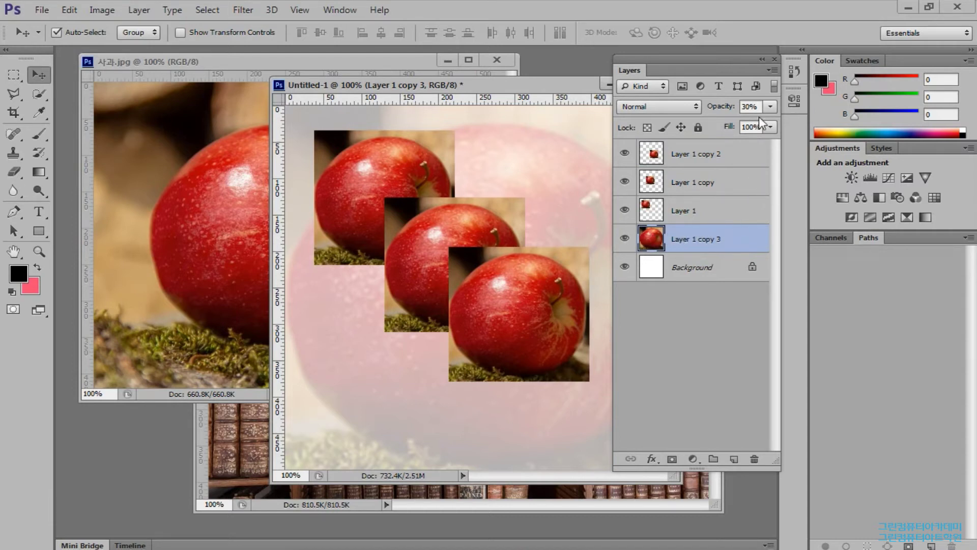
pyautogui.click(771, 106)
pyautogui.moveTo(728, 124)
pyautogui.mouseDown()
pyautogui.moveTo(781, 124)
pyautogui.moveTo(717, 125)
pyautogui.moveTo(736, 128)
pyautogui.moveTo(725, 128)
pyautogui.mouseUp()
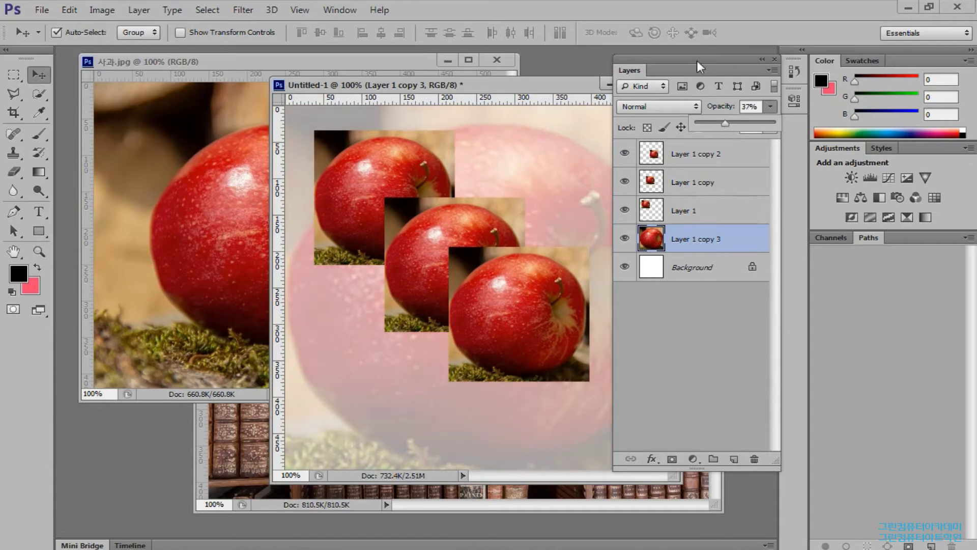
# - Separate the Layers panel from the document window, and spread the three small apples to the canvas's upper left, upper right and lower right
pyautogui.moveTo(690, 62); pyautogui.dragTo(737, 156)
pyautogui.moveTo(437, 85); pyautogui.dragTo(368, 121)
pyautogui.moveTo(324, 205)
pyautogui.mouseDown()
pyautogui.moveTo(310, 194)
pyautogui.moveTo(307, 203)
pyautogui.mouseUp()
pyautogui.moveTo(352, 248); pyautogui.dragTo(427, 180)
pyautogui.moveTo(455, 352); pyautogui.dragTo(464, 373)
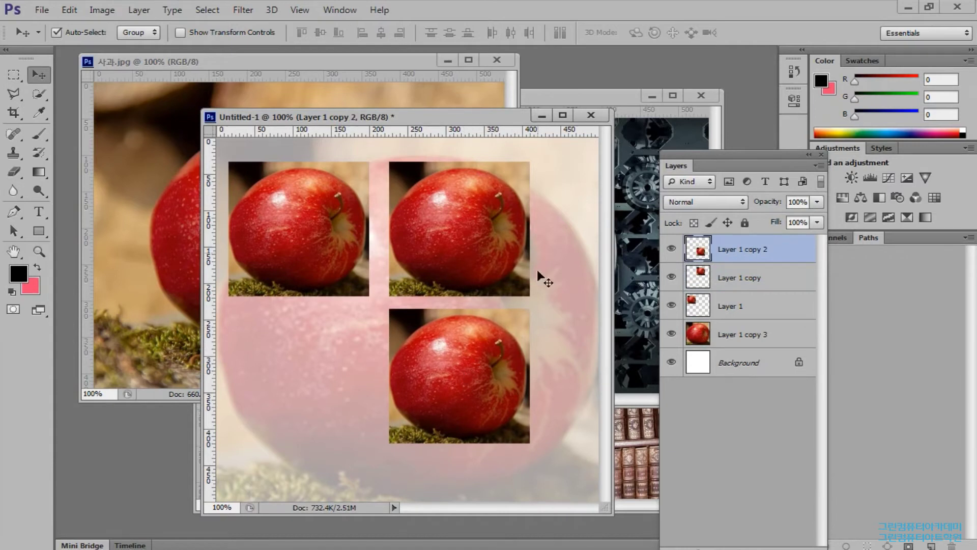
pyautogui.moveTo(469, 122); pyautogui.dragTo(479, 41)
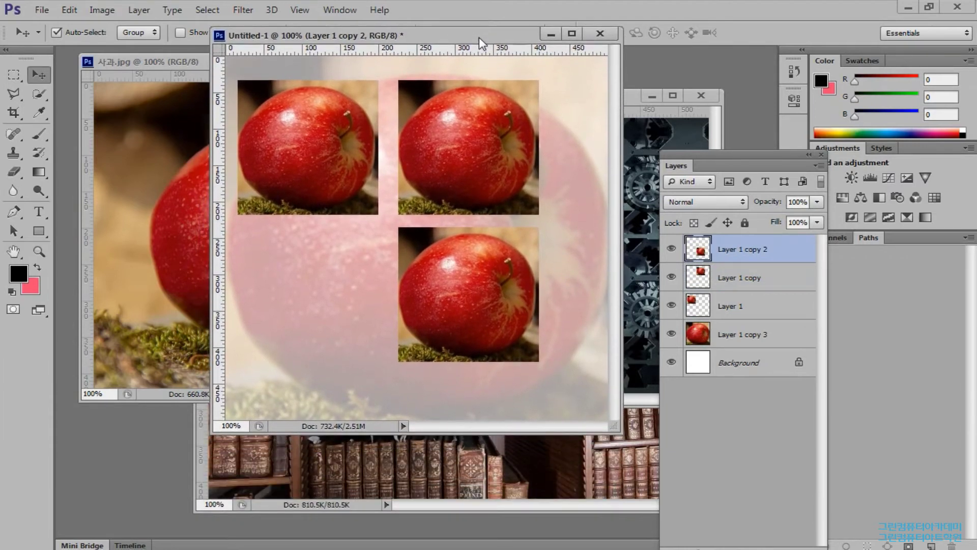
# - Overlap the upper-right apple with the other two to try its layer below Layer 1, and leave it topmost back at the upper right
pyautogui.moveTo(449, 149); pyautogui.dragTo(371, 198)
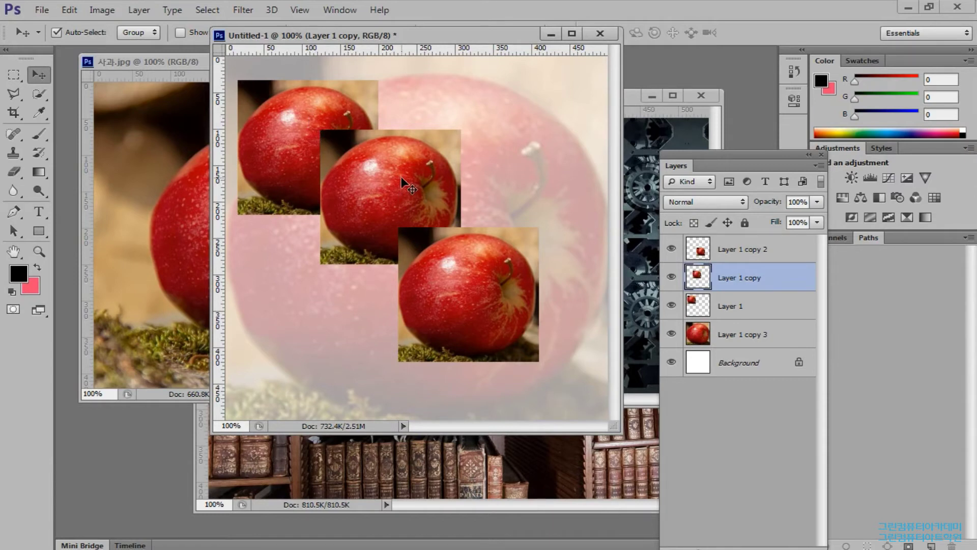
pyautogui.moveTo(764, 277); pyautogui.dragTo(770, 326)
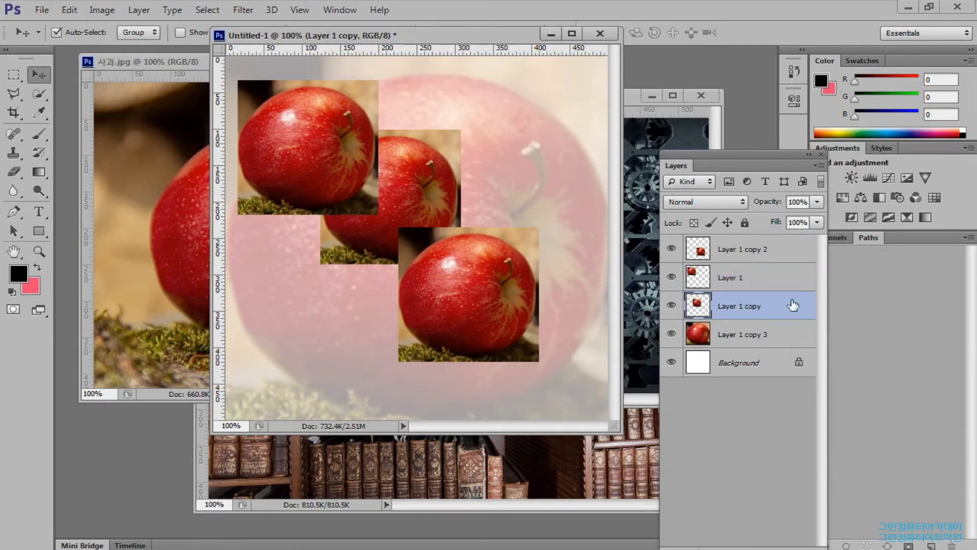
pyautogui.moveTo(794, 305); pyautogui.dragTo(796, 250)
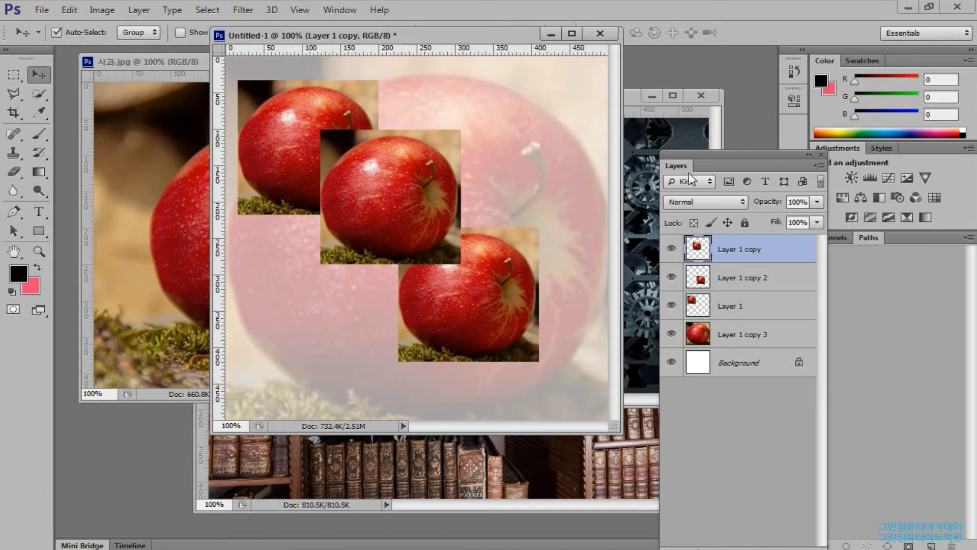
pyautogui.moveTo(396, 174); pyautogui.dragTo(472, 128)
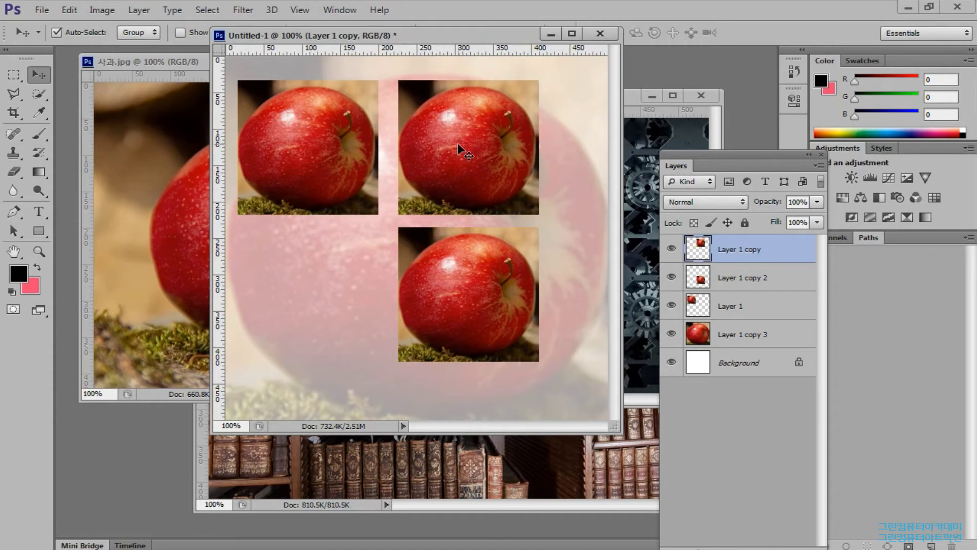
# - Rotate the upper-right apple about 30 degrees clockwise with Free Transform, and shift it and the upper-left apple slightly right and down
pyautogui.hotkey('ctrl', 't')
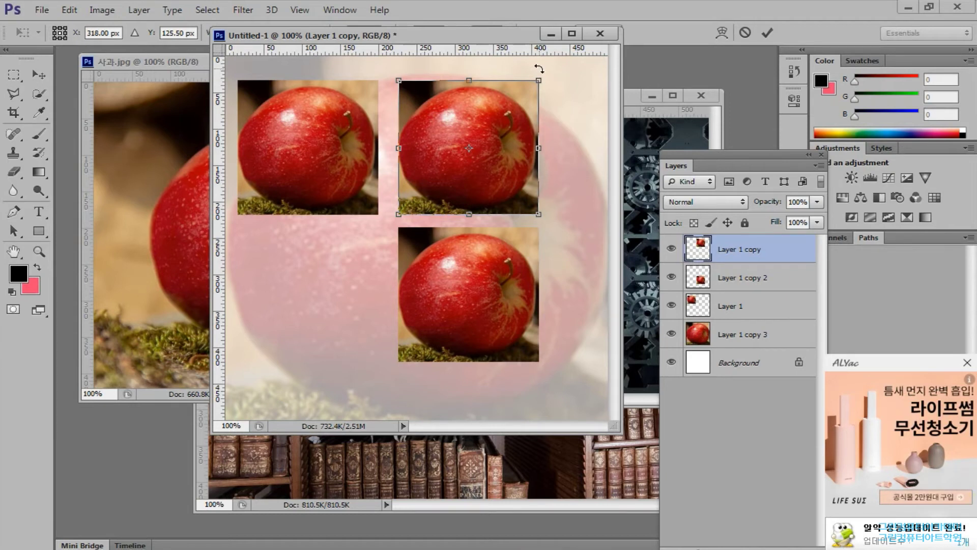
pyautogui.moveTo(539, 69); pyautogui.dragTo(546, 123)
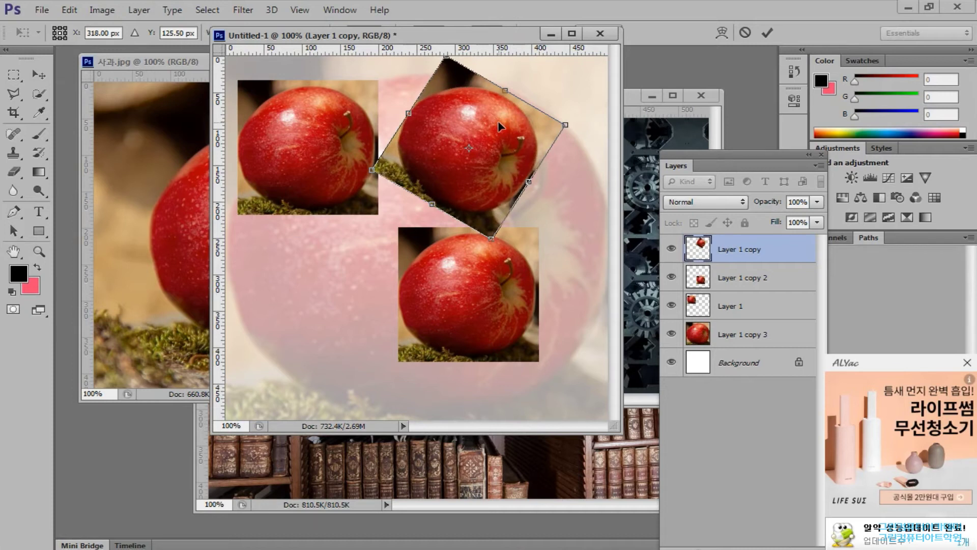
pyautogui.press('Return')
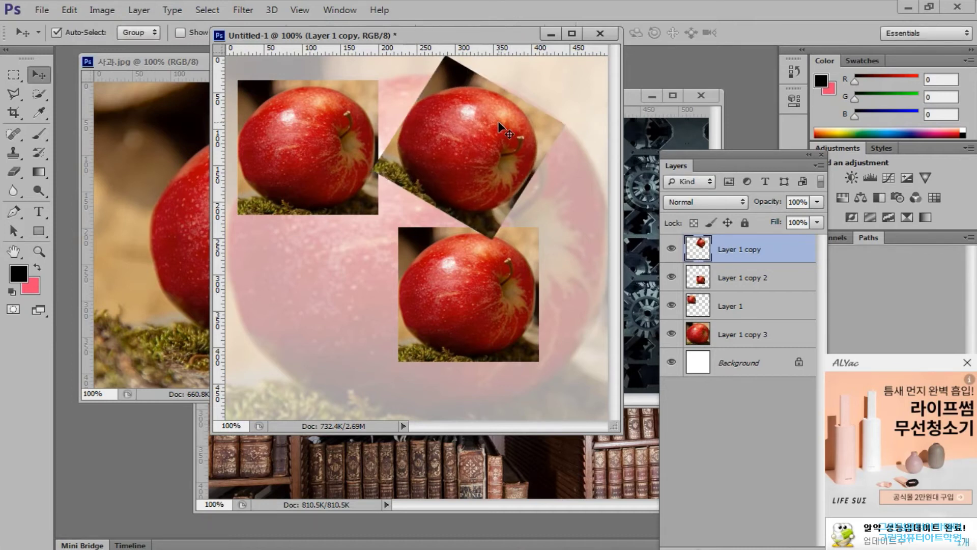
pyautogui.moveTo(500, 133); pyautogui.dragTo(527, 139)
pyautogui.moveTo(293, 138); pyautogui.dragTo(310, 154)
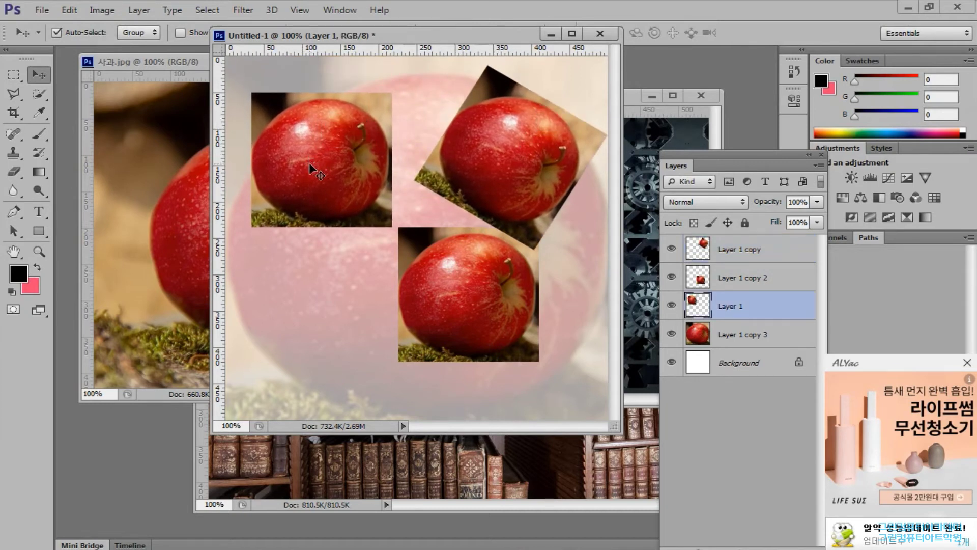
# - Rotate the upper-left apple on Layer 1 by 90 degrees clockwise with Free Transform, and shift it slightly right
pyautogui.hotkey('ctrl', 't')
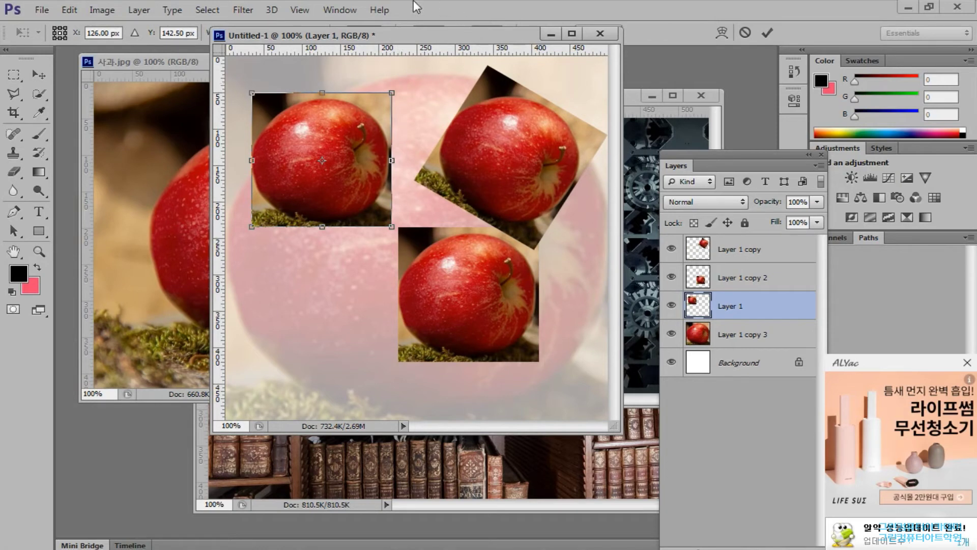
pyautogui.moveTo(402, 84); pyautogui.dragTo(418, 136)
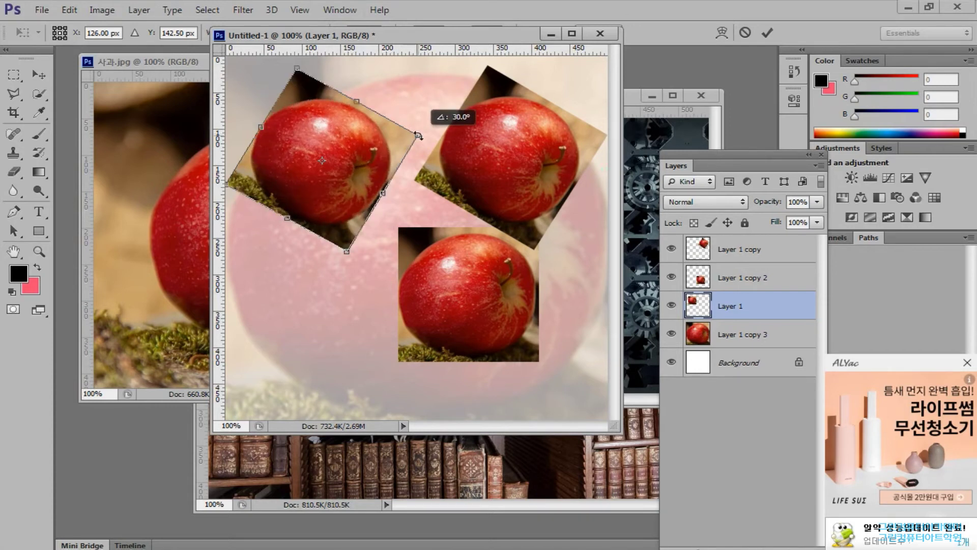
pyautogui.moveTo(418, 136); pyautogui.dragTo(404, 229)
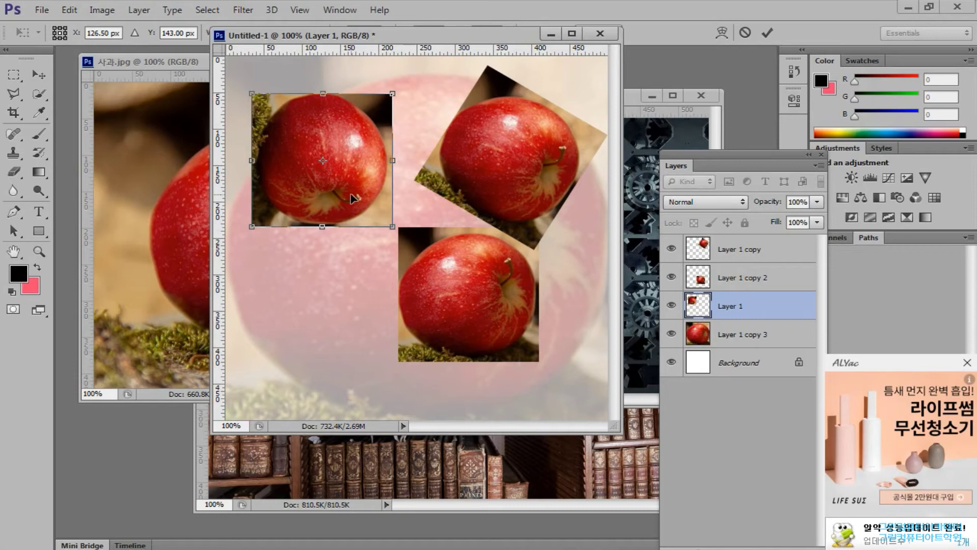
pyautogui.press('Return')
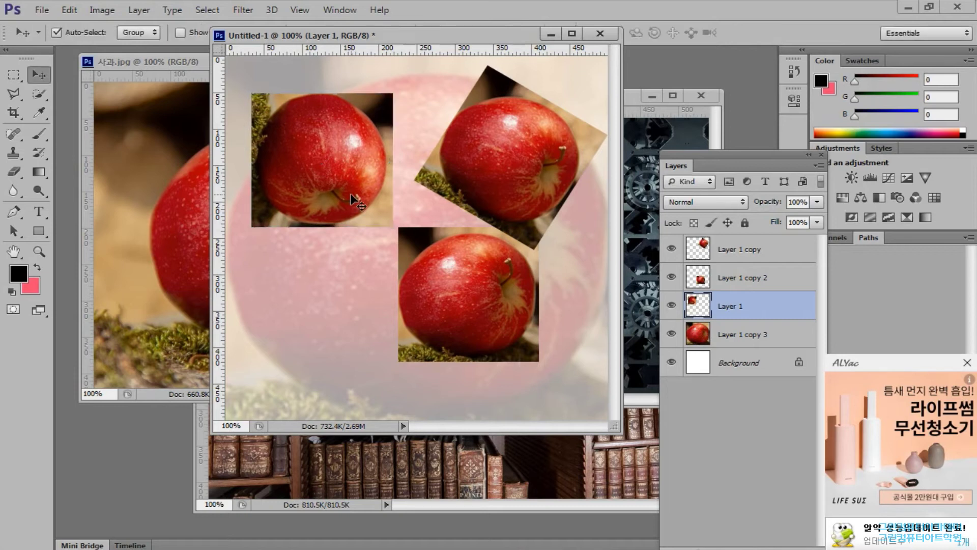
pyautogui.moveTo(354, 195); pyautogui.dragTo(368, 196)
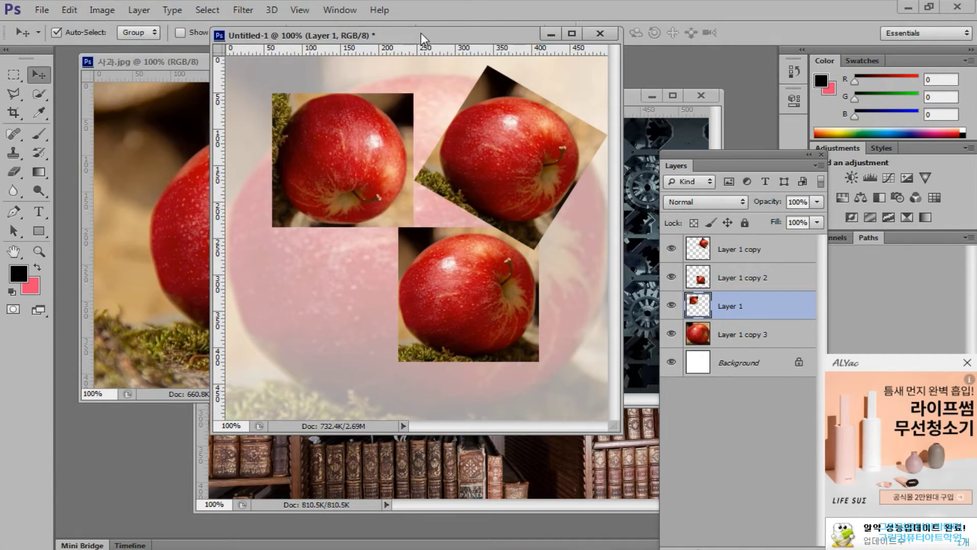
# - Move the Untitled-1 window slightly, and reposition the three small apples individually so they sit apart around the canvas
pyautogui.moveTo(421, 33); pyautogui.dragTo(412, 38)
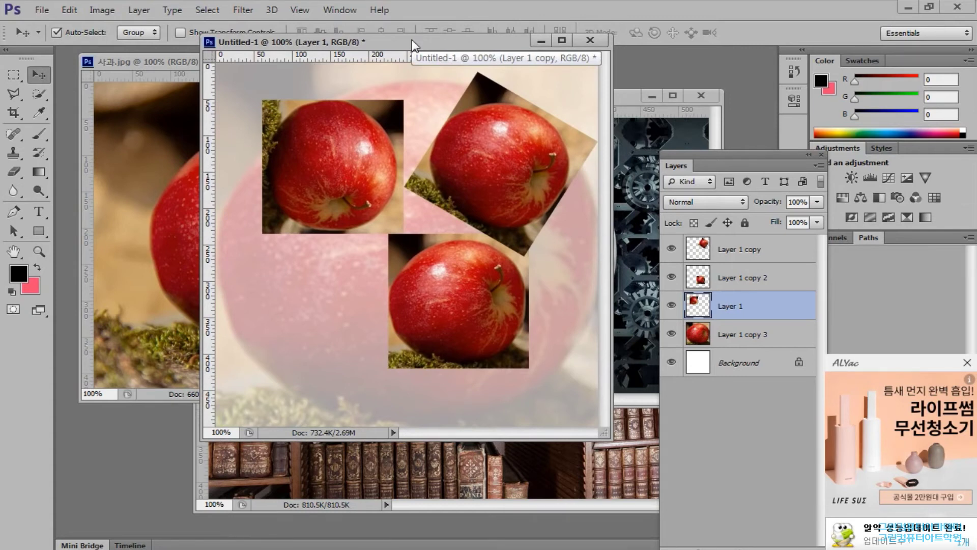
pyautogui.moveTo(507, 152); pyautogui.dragTo(461, 189)
pyautogui.moveTo(340, 169); pyautogui.dragTo(325, 169)
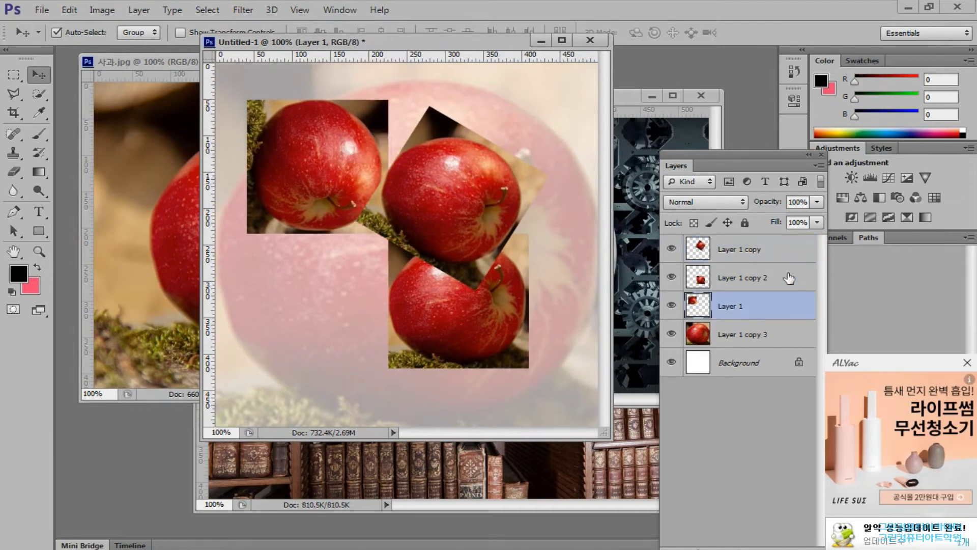
pyautogui.moveTo(471, 219); pyautogui.dragTo(492, 200)
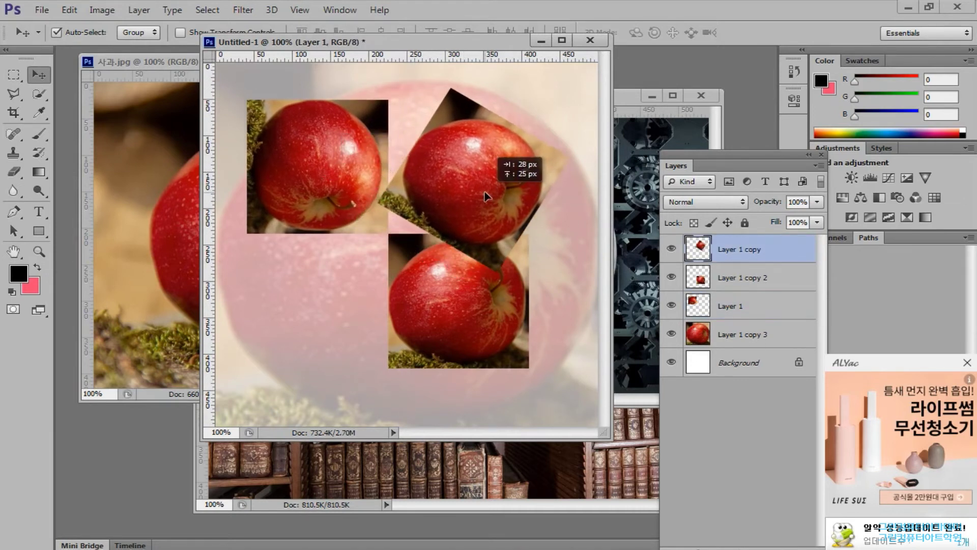
pyautogui.moveTo(432, 276); pyautogui.dragTo(412, 288)
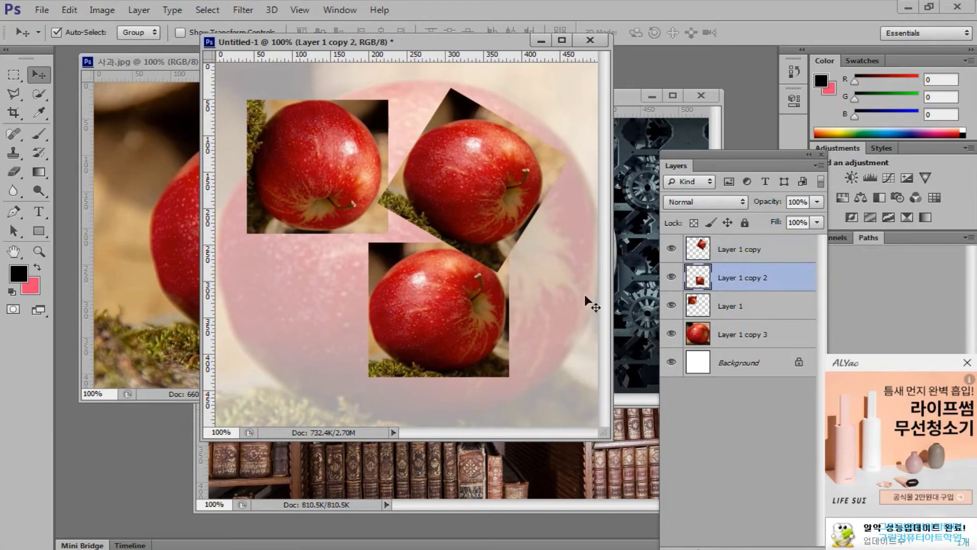
pyautogui.click(728, 328)
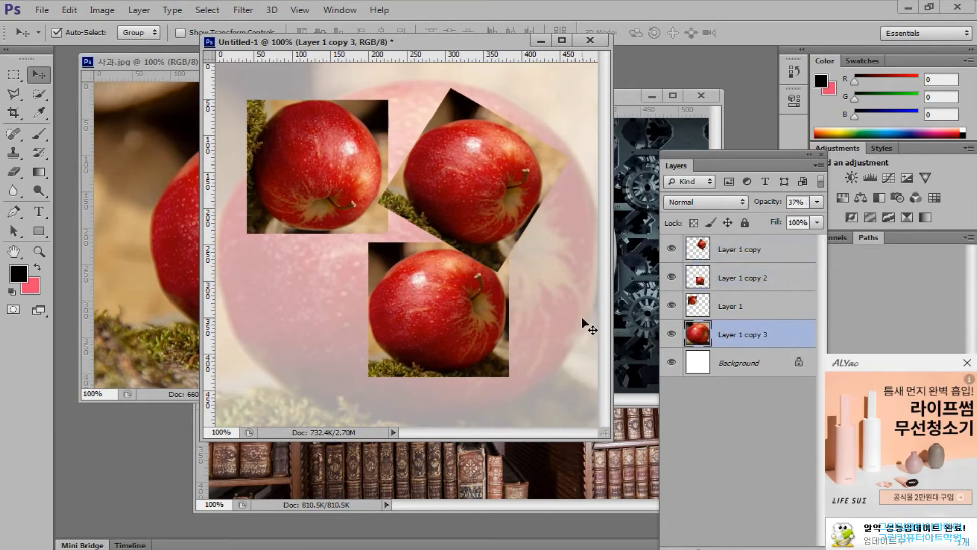
pyautogui.moveTo(463, 192); pyautogui.dragTo(474, 184)
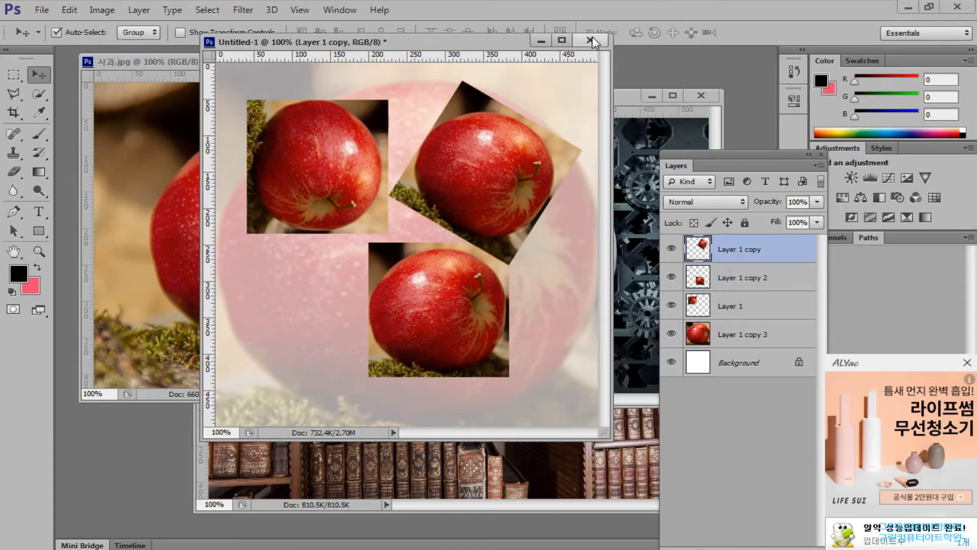
pyautogui.moveTo(330, 171); pyautogui.dragTo(328, 145)
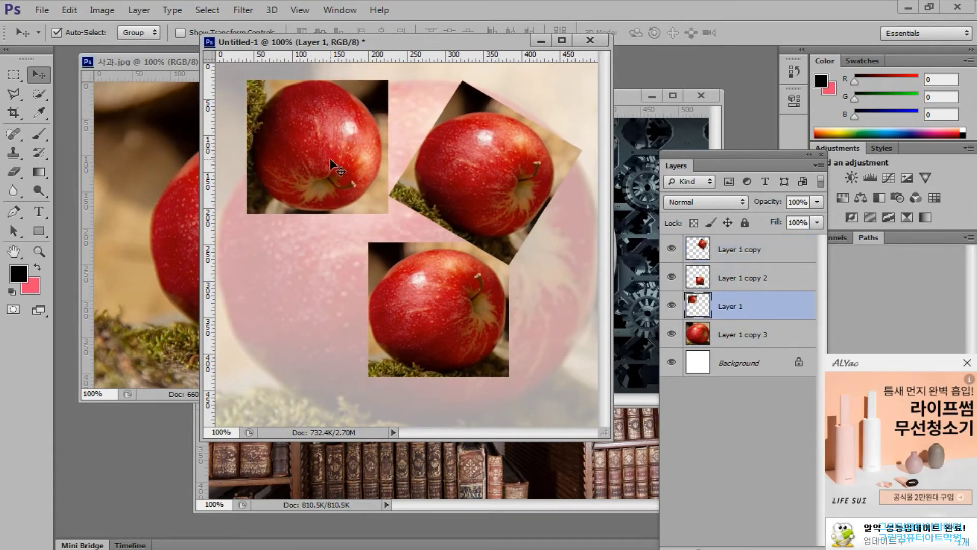
pyautogui.moveTo(475, 186); pyautogui.dragTo(493, 166)
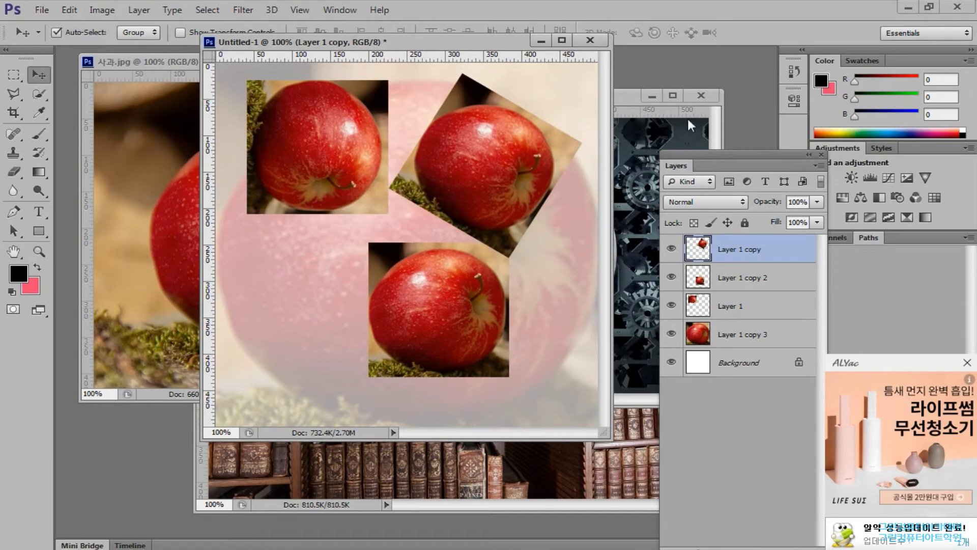
# - Move and shorten the Layers panel, and delete Layer 1 copy, Layer 1 copy 2 and Layer 1 with the deletion confirmation turned off
pyautogui.moveTo(683, 150); pyautogui.dragTo(594, 20)
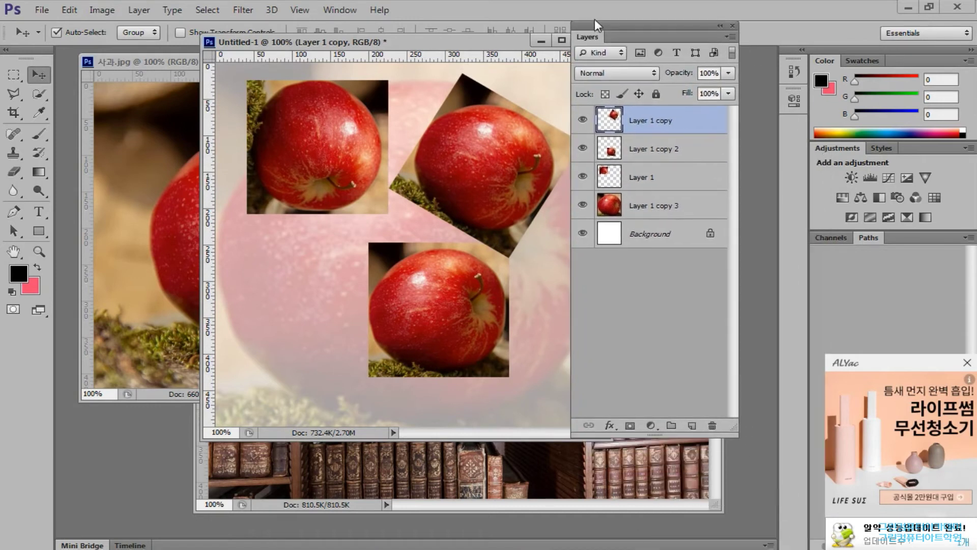
pyautogui.moveTo(648, 432); pyautogui.dragTo(655, 286)
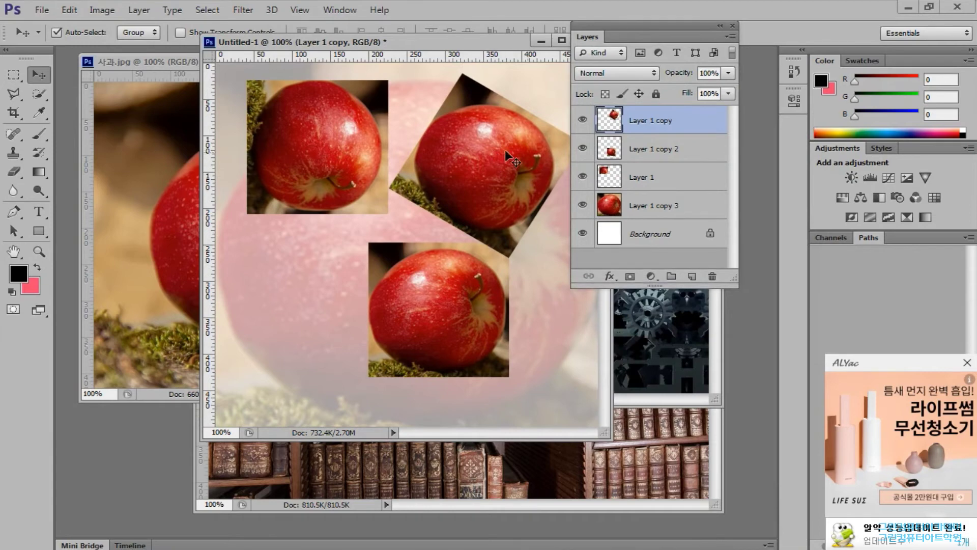
pyautogui.click(713, 276)
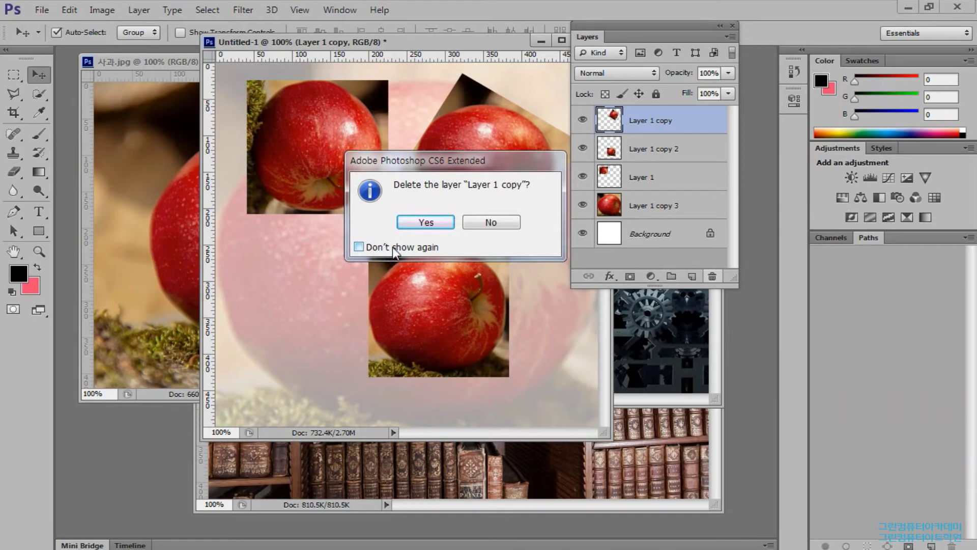
pyautogui.click(400, 247)
pyautogui.click(441, 223)
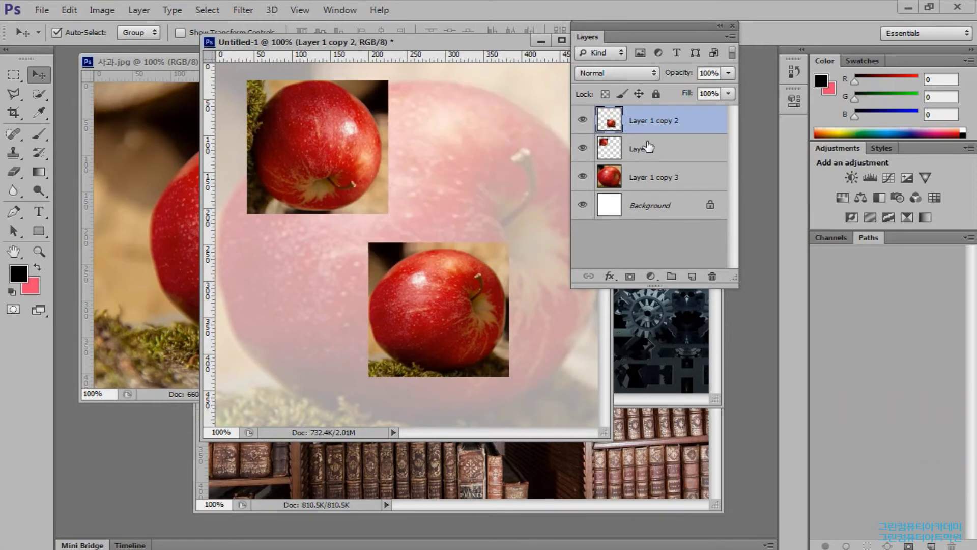
pyautogui.click(712, 276)
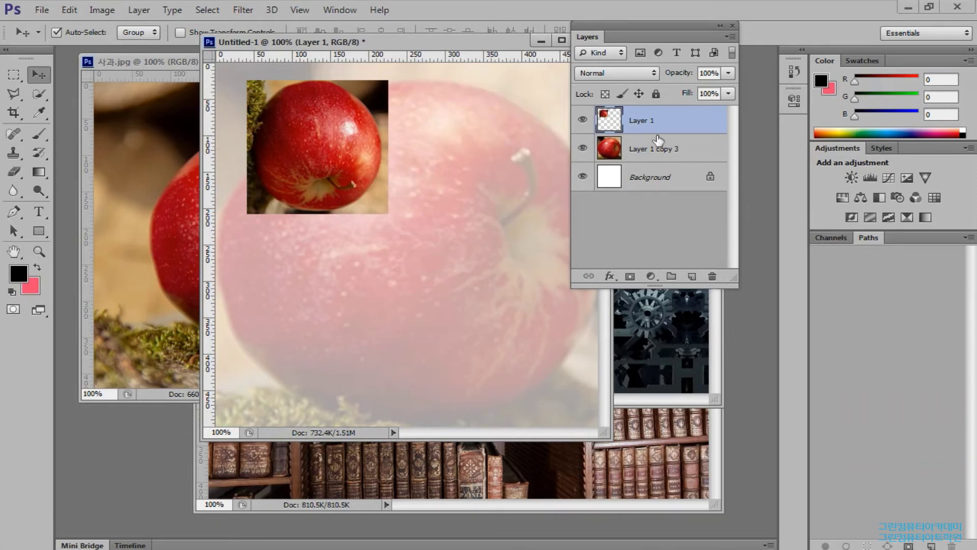
pyautogui.click(712, 276)
# - Shift the Untitled-1 window aside, bring 사과.jpg to the front and clear its rectangular selection
pyautogui.moveTo(441, 43); pyautogui.dragTo(468, 92)
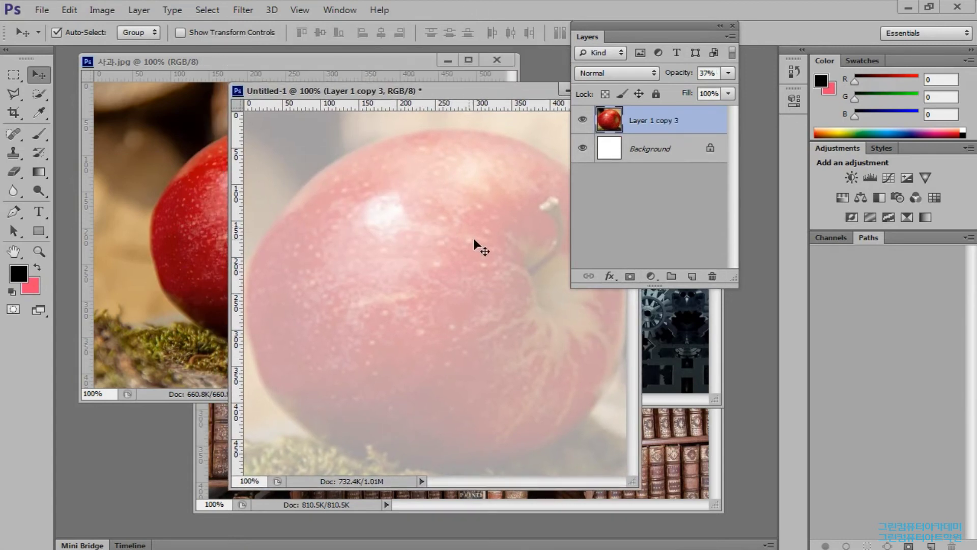
pyautogui.click(200, 167)
pyautogui.moveTo(334, 62); pyautogui.dragTo(377, 66)
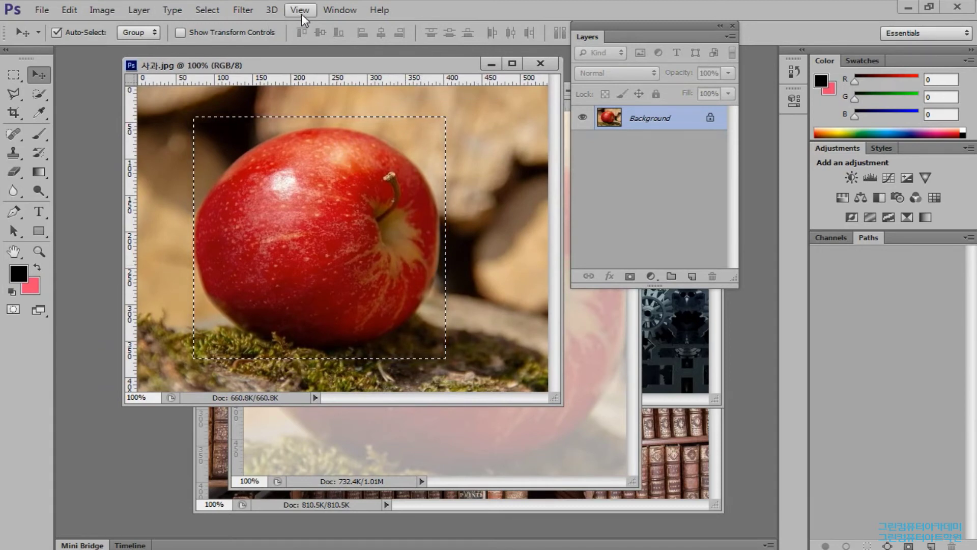
pyautogui.click(210, 12)
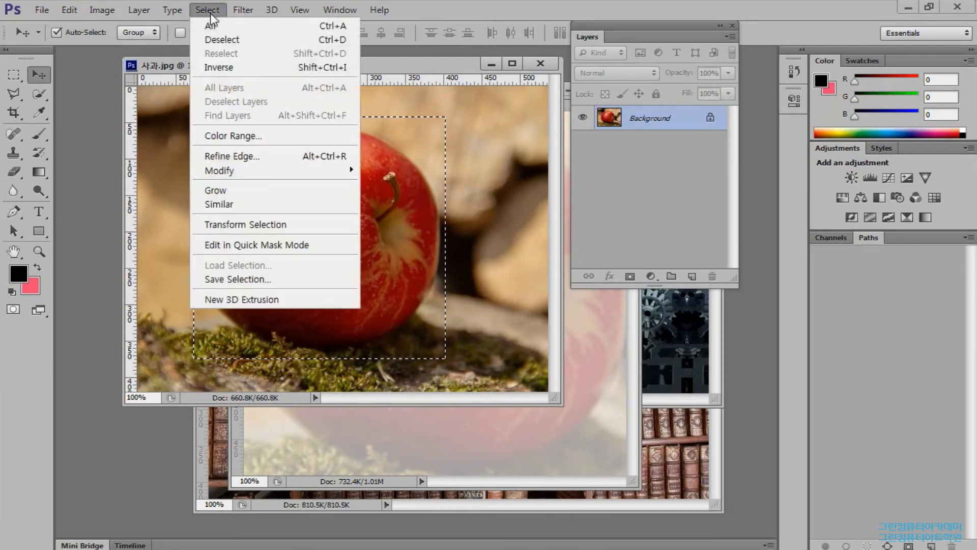
pyautogui.click(304, 41)
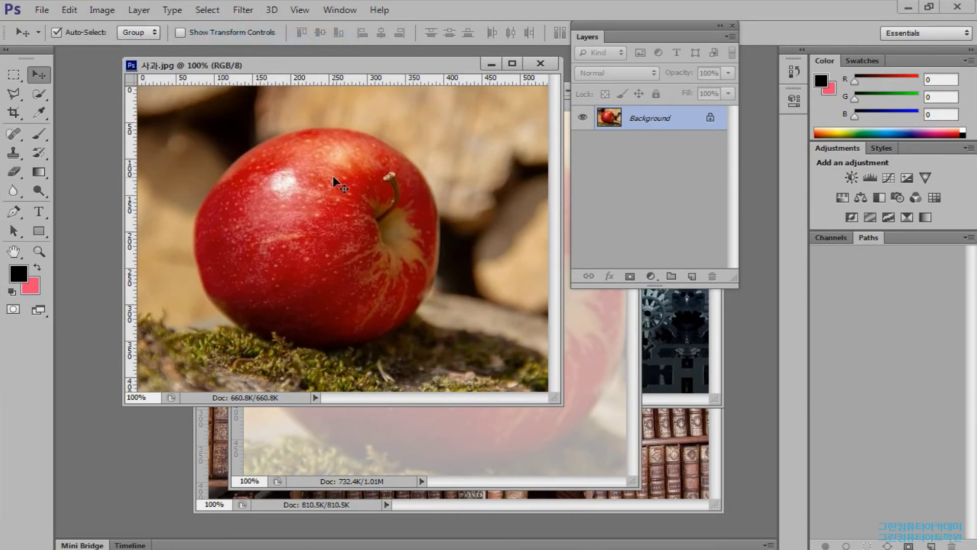
# - Select the apple in 사과.jpg with a circular Elliptical Marquee selection about 330 px wide, and center the outline over the apple
pyautogui.click(14, 75)
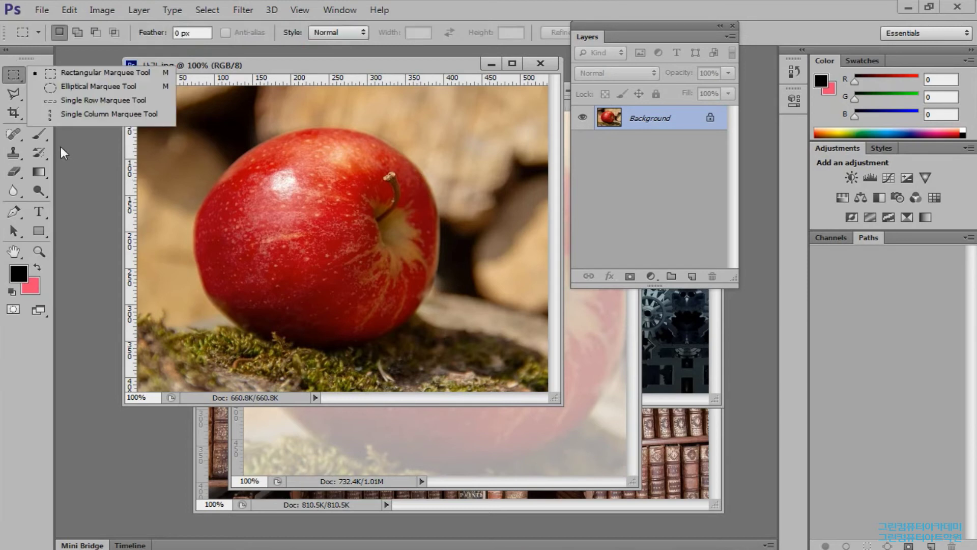
pyautogui.click(84, 87)
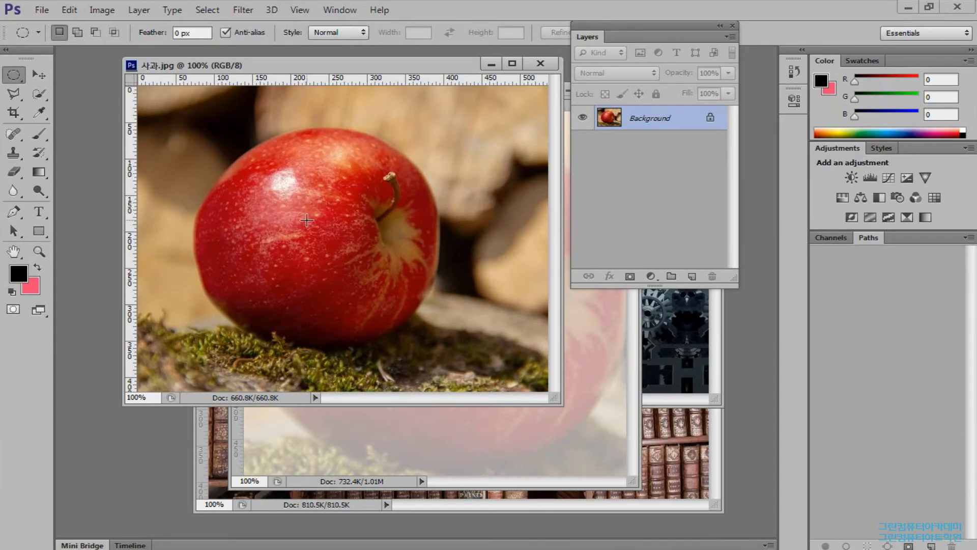
pyautogui.moveTo(307, 222); pyautogui.dragTo(435, 344)
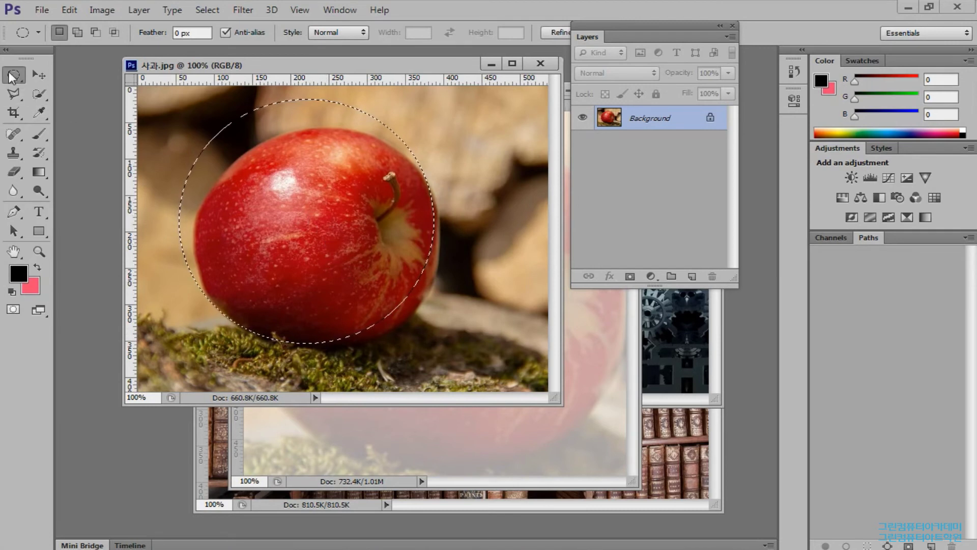
pyautogui.moveTo(322, 224); pyautogui.dragTo(336, 238)
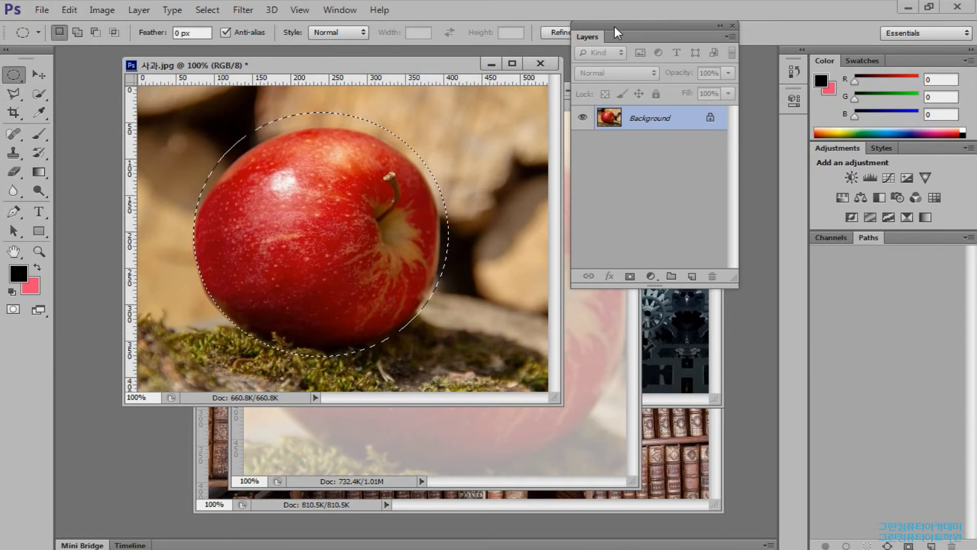
# - Uncover part of Untitled-1 and copy the circular apple selection from 사과.jpg into it with the Move tool
pyautogui.moveTo(450, 63); pyautogui.dragTo(402, 76)
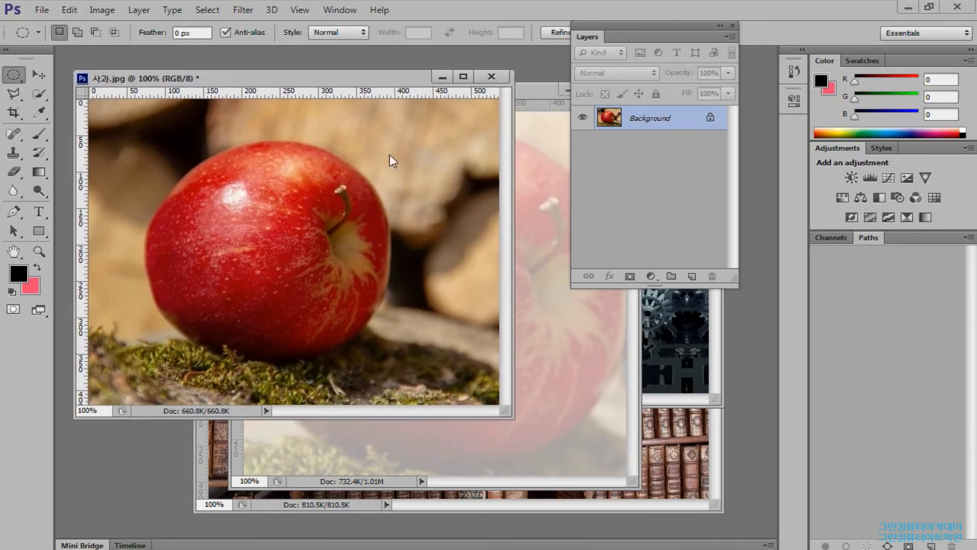
pyautogui.click(41, 75)
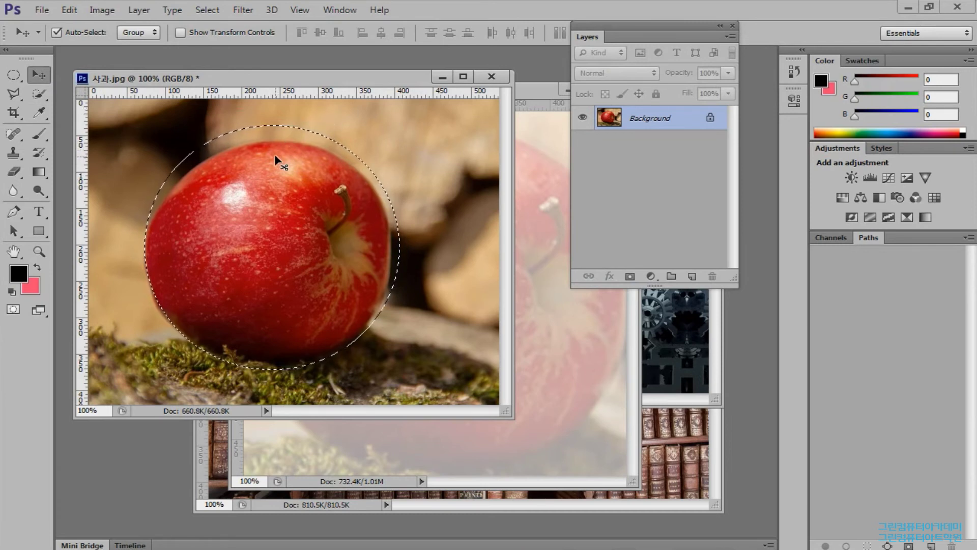
pyautogui.moveTo(276, 167); pyautogui.dragTo(399, 207)
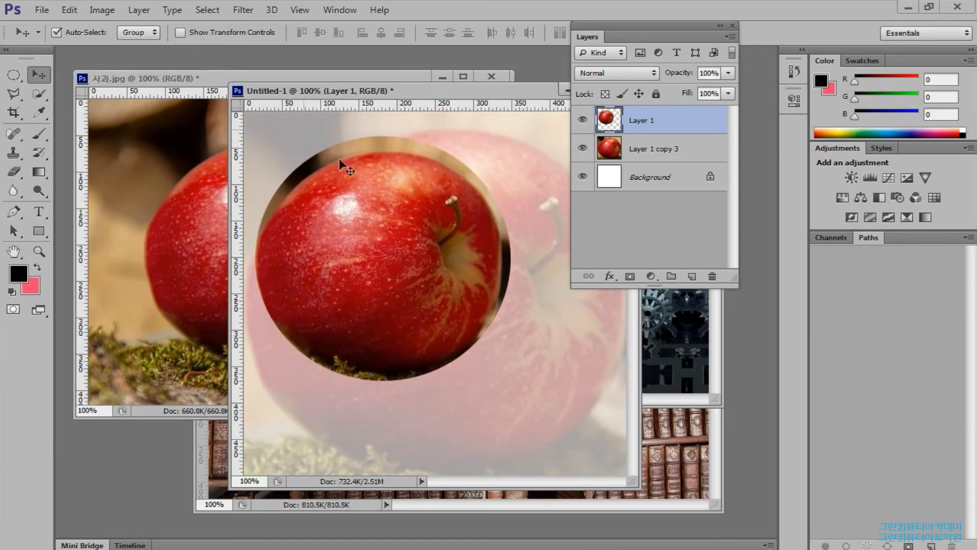
# - Scale the circular apple layer to about 46% with Free Transform and place it near the canvas's upper-left corner
pyautogui.click(70, 11)
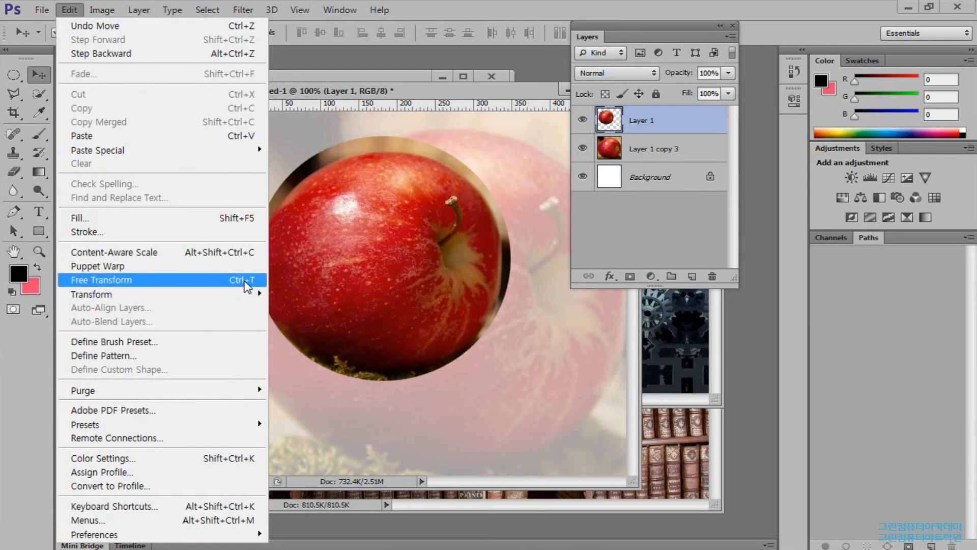
pyautogui.click(247, 285)
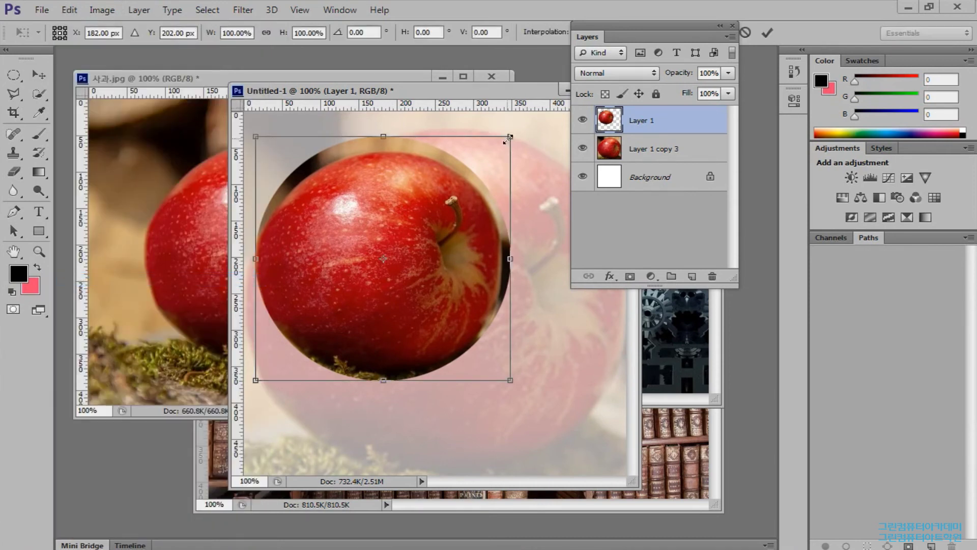
pyautogui.moveTo(506, 138); pyautogui.dragTo(374, 268)
pyautogui.moveTo(356, 344); pyautogui.dragTo(366, 199)
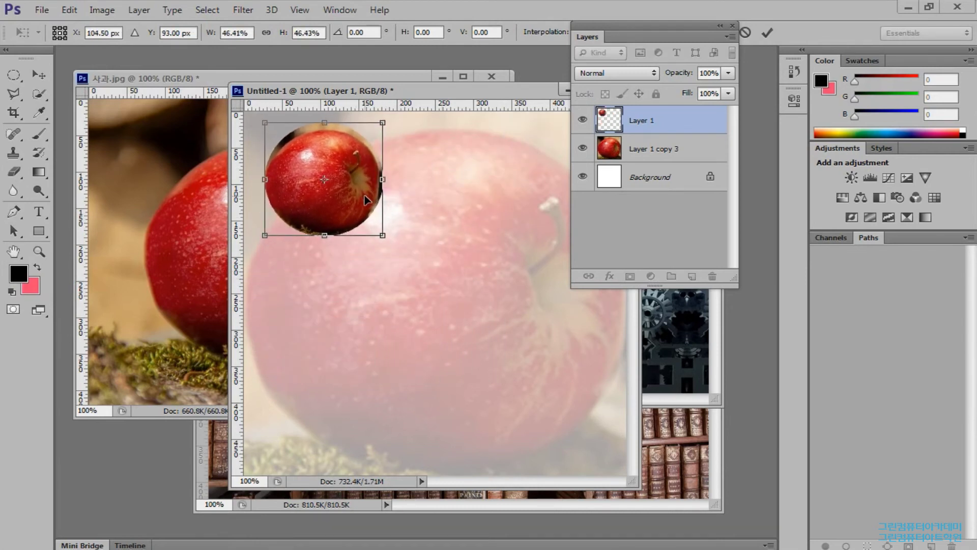
pyautogui.press('Return')
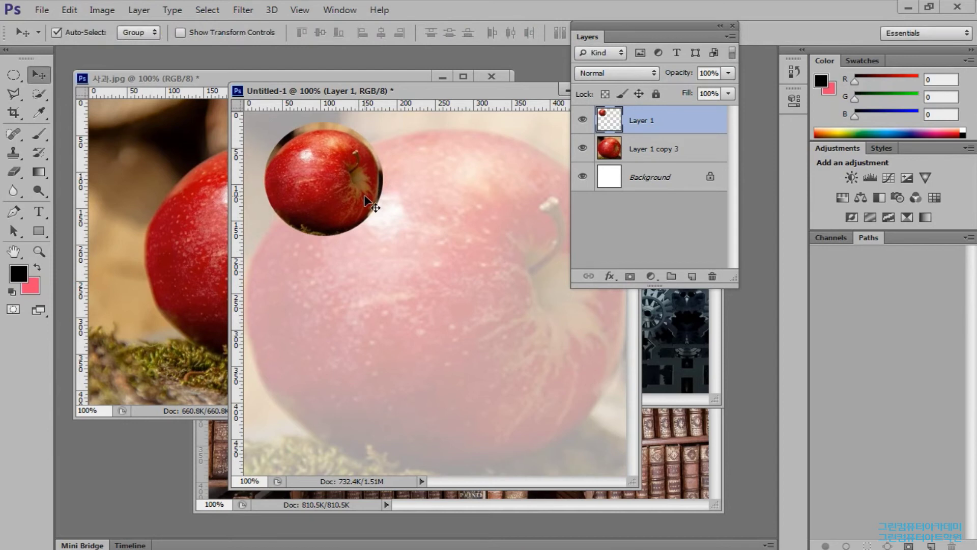
# - Move the small round apple to the canvas's lower left and duplicate it six times into overlapping rows of four and three
pyautogui.moveTo(349, 197); pyautogui.dragTo(408, 383)
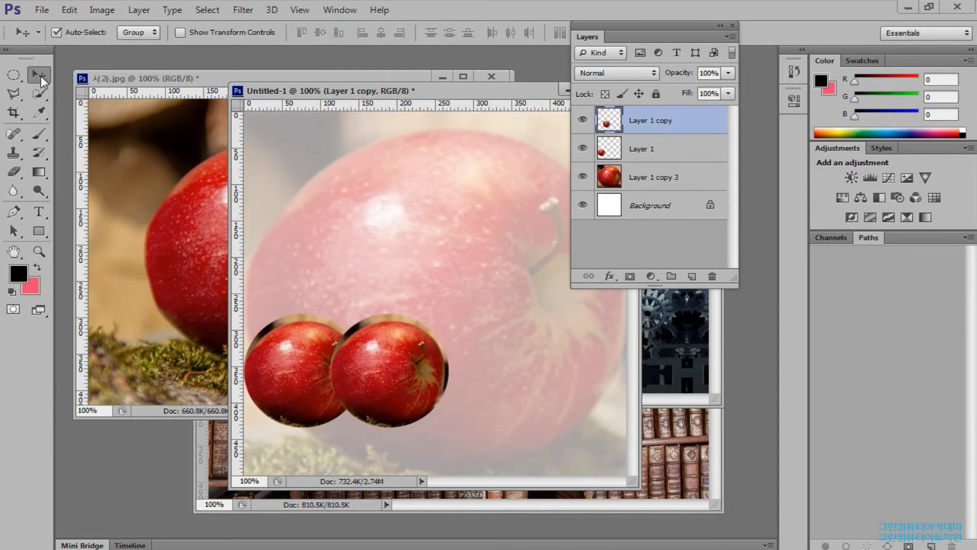
pyautogui.keyDown('alt'); pyautogui.moveTo(422, 379); pyautogui.dragTo(340, 438); pyautogui.keyUp('alt')
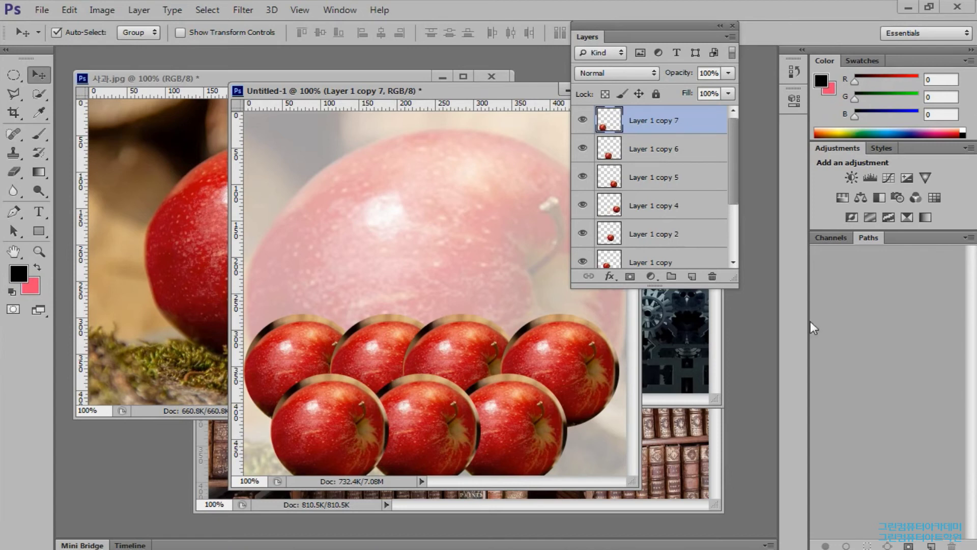
# - Enlarge the Layers panel to show every layer, shift the Untitled-1 window lower and bring 시계.jpg forward into clear view
pyautogui.moveTo(739, 287); pyautogui.dragTo(910, 415)
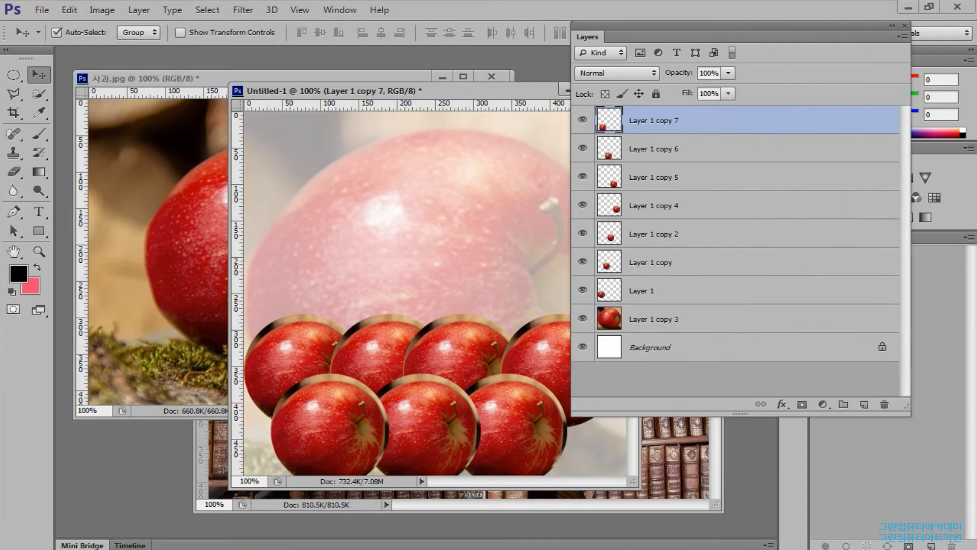
pyautogui.moveTo(406, 96); pyautogui.dragTo(405, 202)
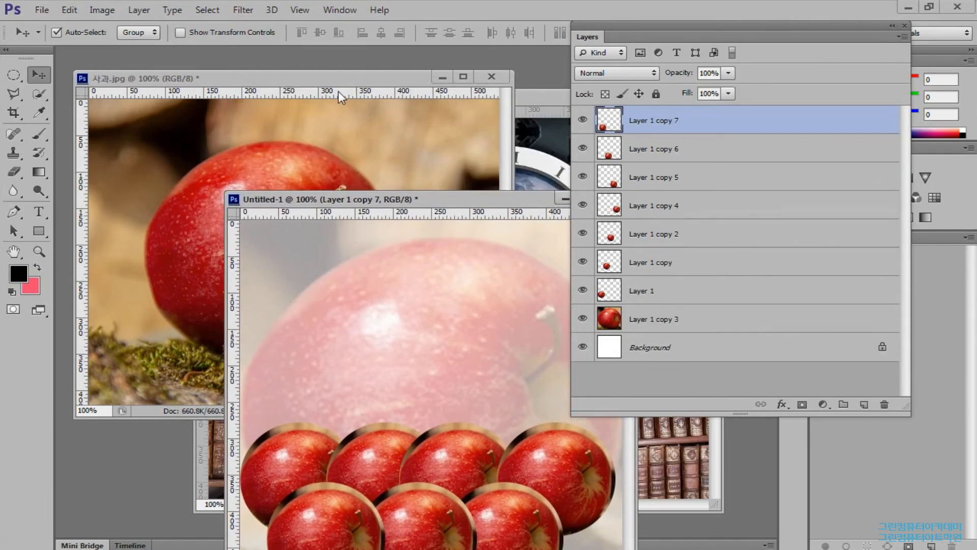
pyautogui.click(547, 130)
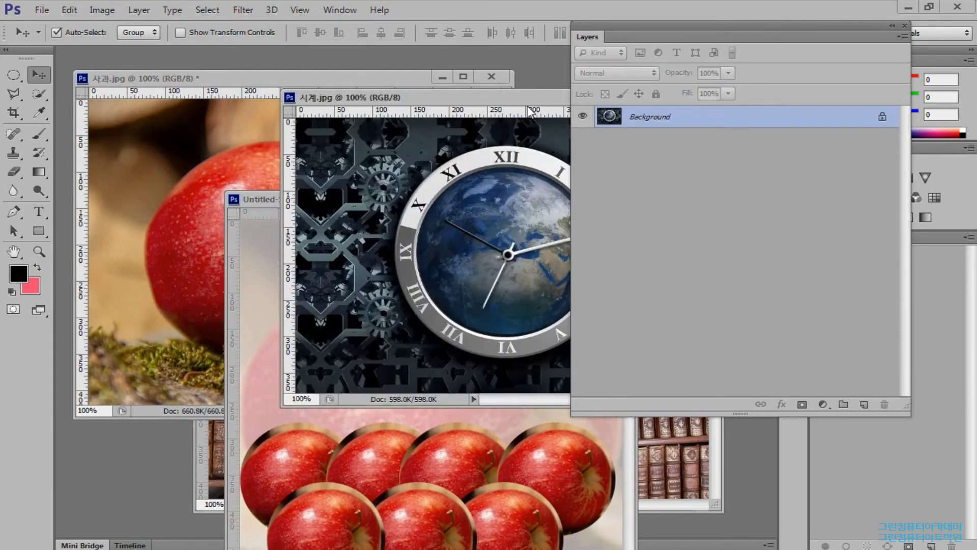
pyautogui.moveTo(405, 98); pyautogui.dragTo(252, 70)
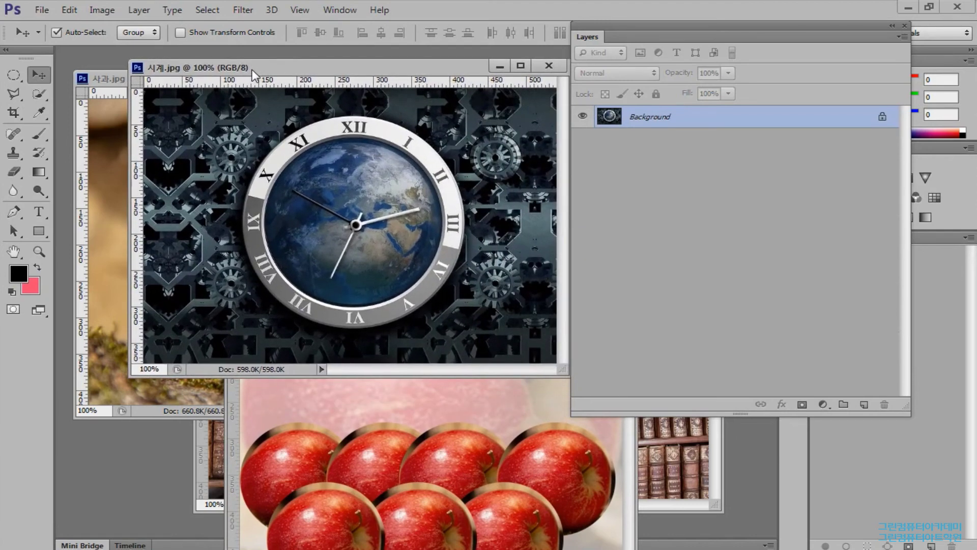
# - Select the clock in 시계.jpg with a circular Elliptical Marquee selection about 285 px wide, aligned to the outer rim
pyautogui.click(14, 74)
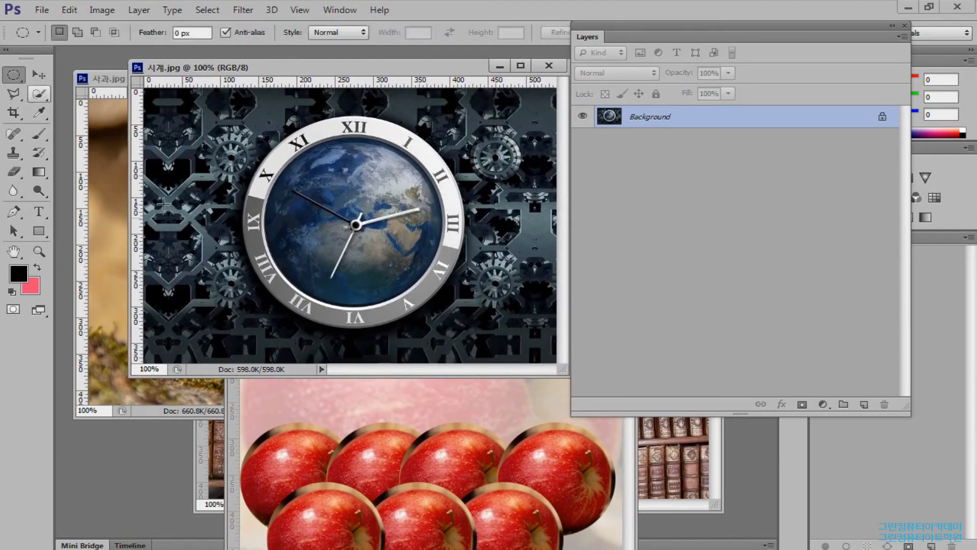
pyautogui.moveTo(355, 224); pyautogui.dragTo(465, 330)
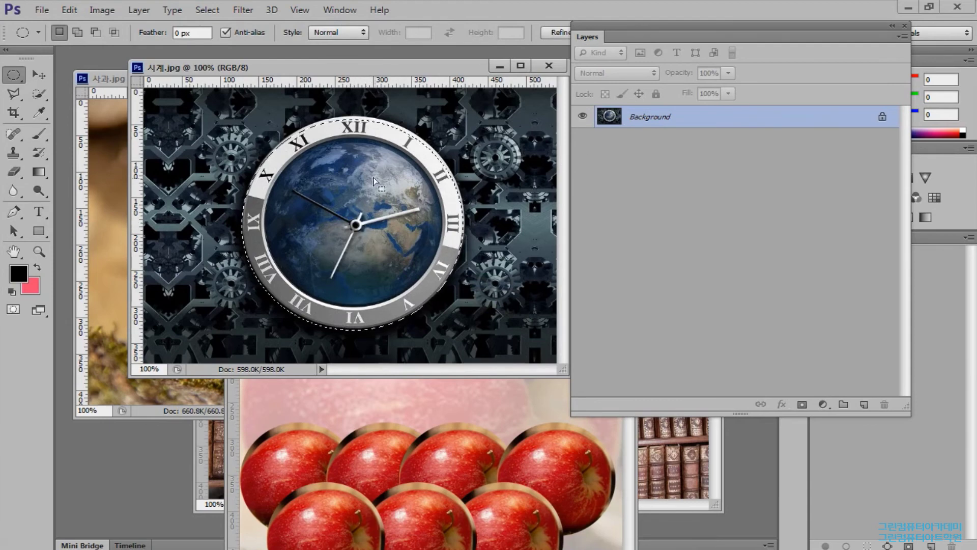
pyautogui.moveTo(377, 200); pyautogui.dragTo(377, 200)
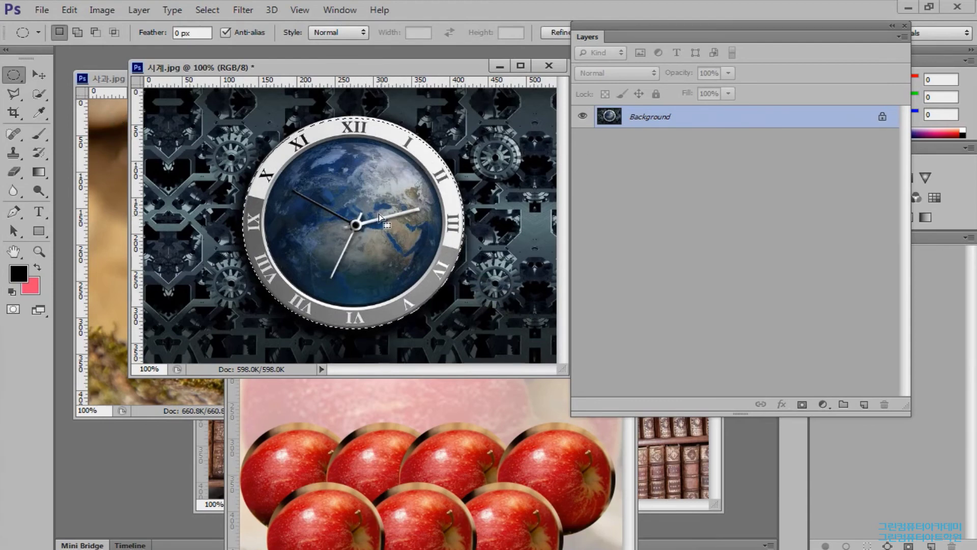
# - Copy the selected clock into Untitled-1 with the Move tool, scale it to about 45% and place it near the canvas's upper-left corner
pyautogui.click(43, 76)
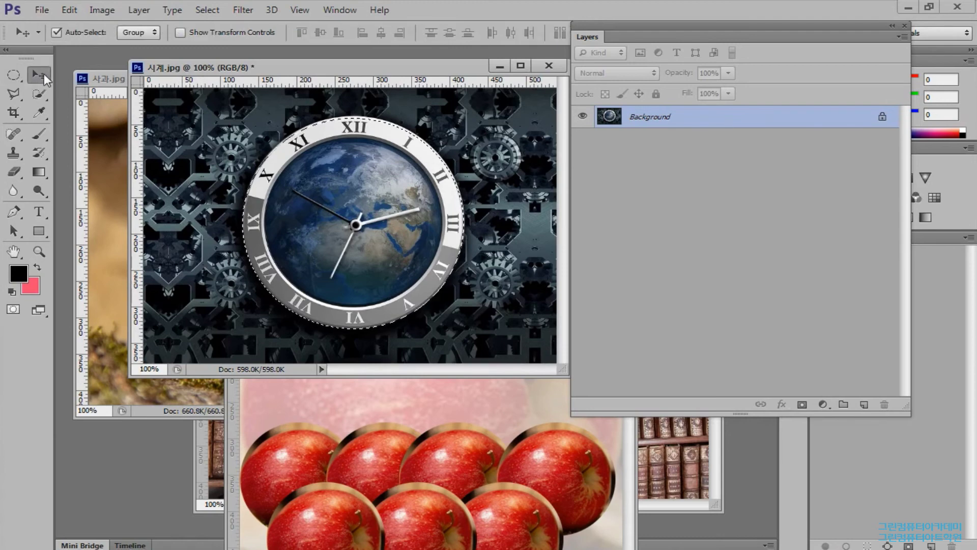
pyautogui.moveTo(359, 228); pyautogui.dragTo(368, 354)
pyautogui.hotkey('ctrl', 't')
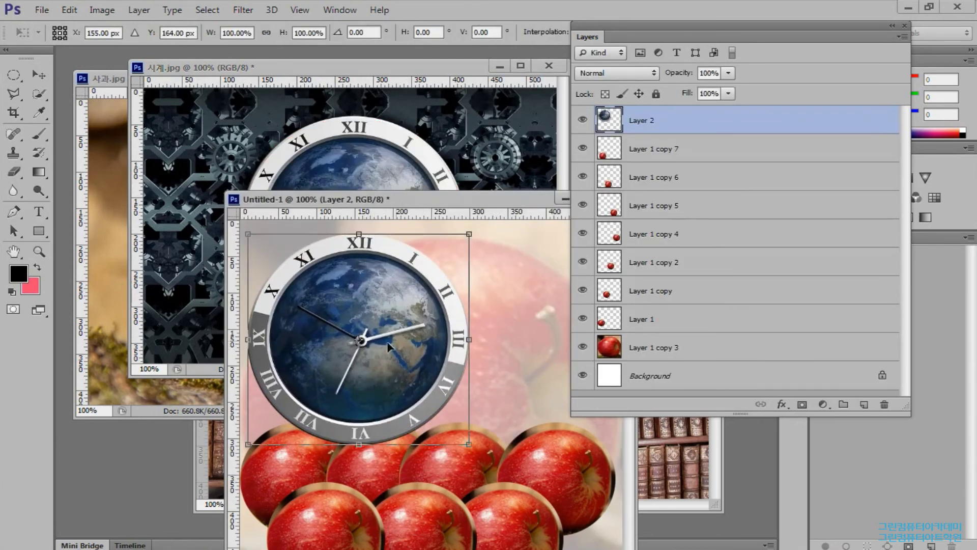
pyautogui.moveTo(469, 445); pyautogui.dragTo(348, 328)
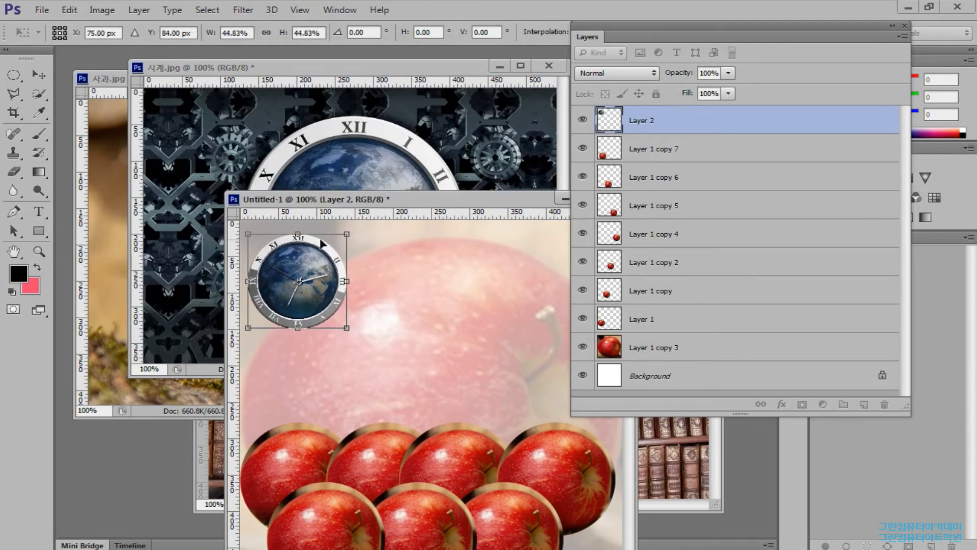
pyautogui.press('Return')
pyautogui.moveTo(322, 244); pyautogui.dragTo(341, 247)
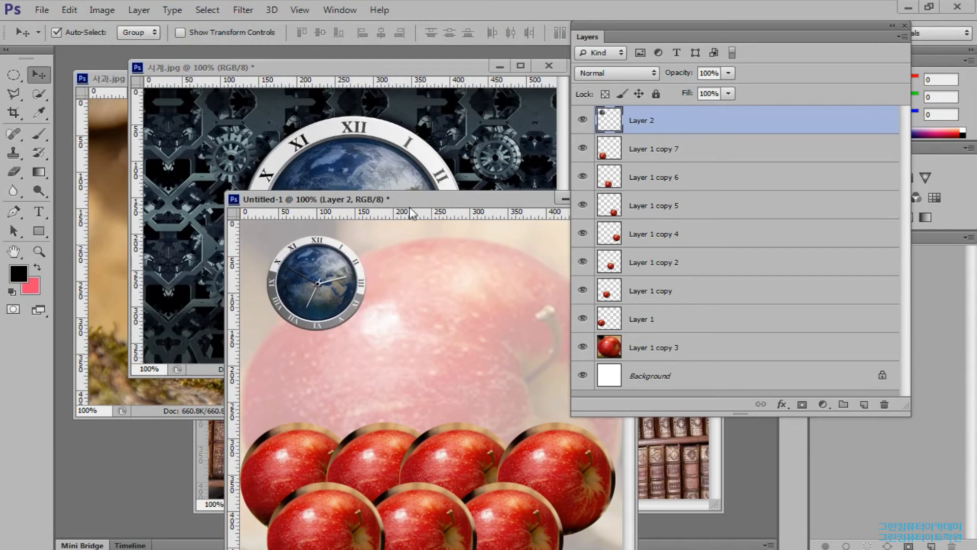
# - Clear the selection in 시계.jpg and close that image without saving its changes
pyautogui.click(441, 155)
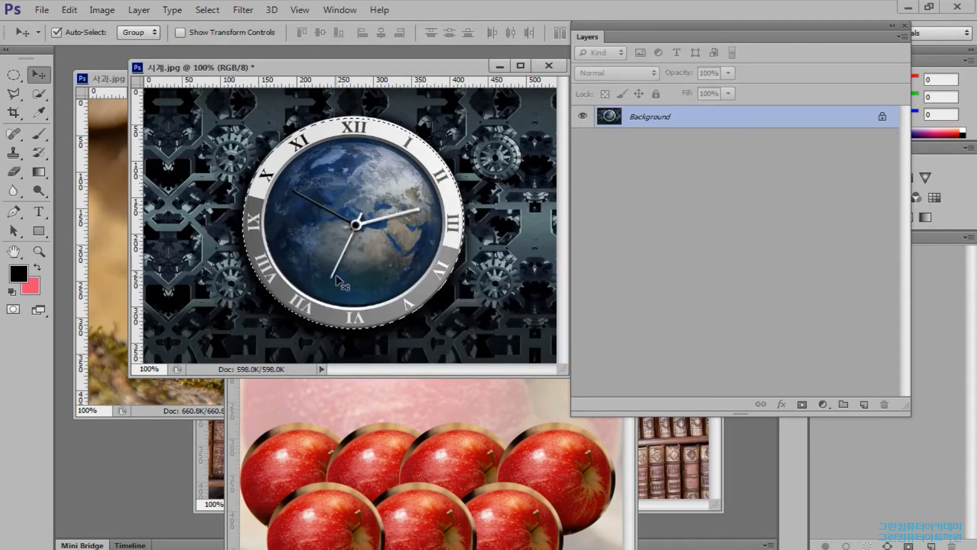
pyautogui.hotkey('ctrl', 'd')
pyautogui.moveTo(398, 68); pyautogui.dragTo(349, 126)
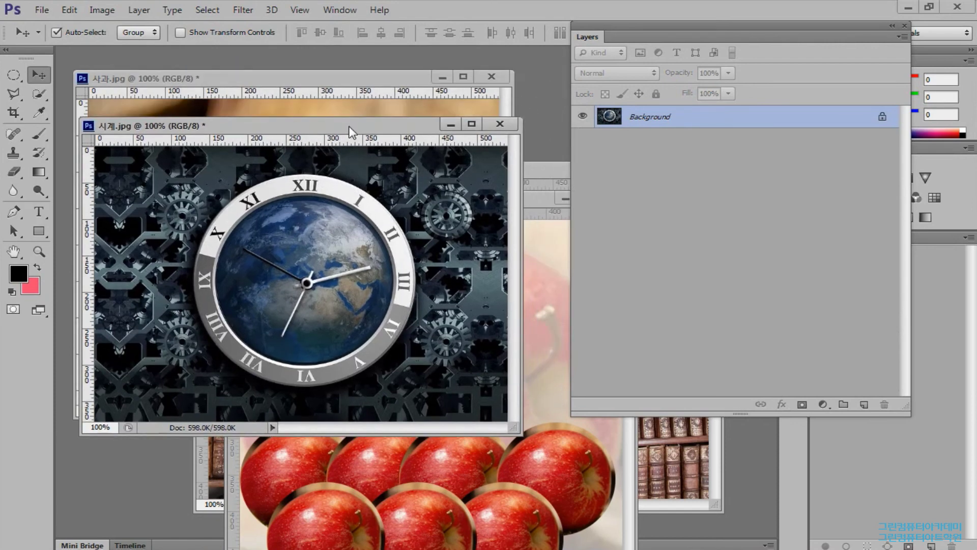
pyautogui.click(511, 123)
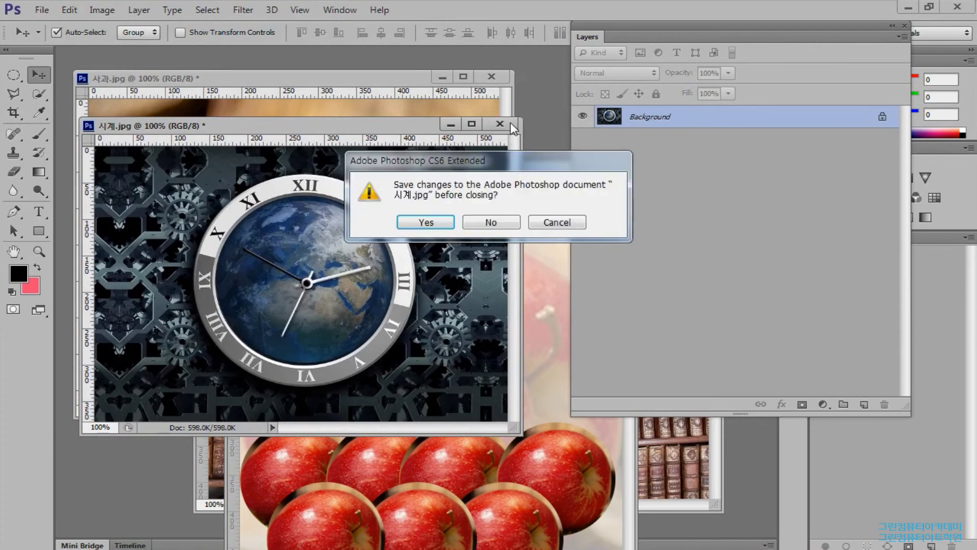
pyautogui.click(490, 223)
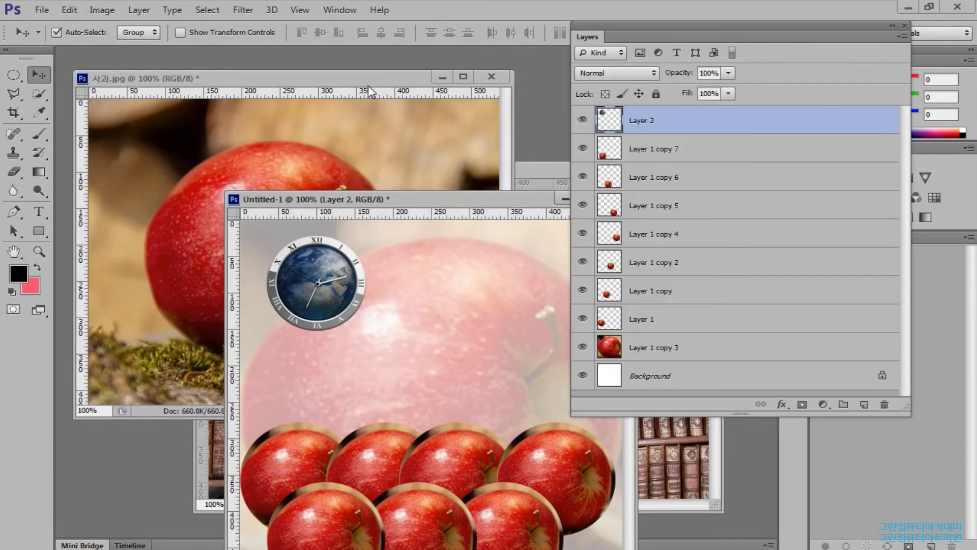
# - Clear the circular selection in 사과.jpg and select the apple by tracing its whole edge with the Polygonal Lasso tool
pyautogui.moveTo(332, 86); pyautogui.dragTo(347, 75)
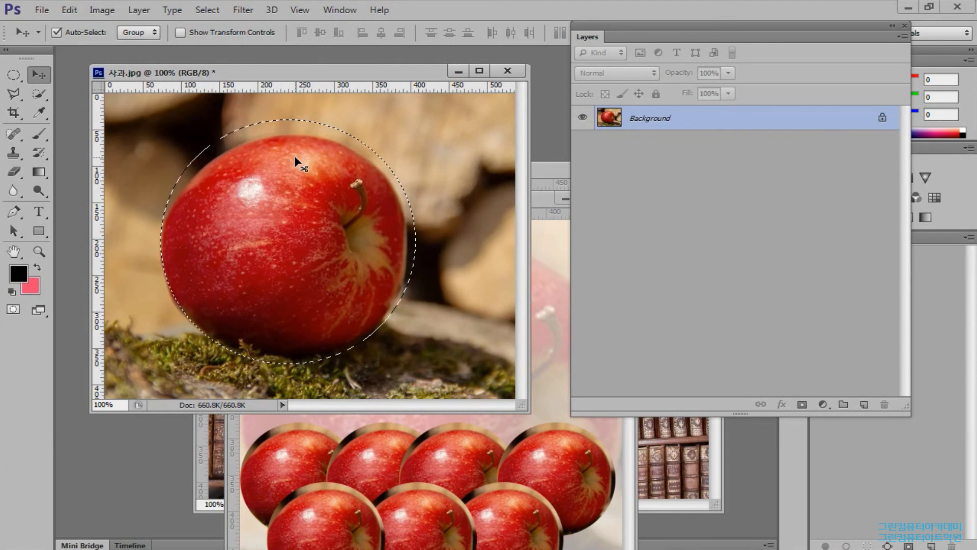
pyautogui.hotkey('ctrl', 'd')
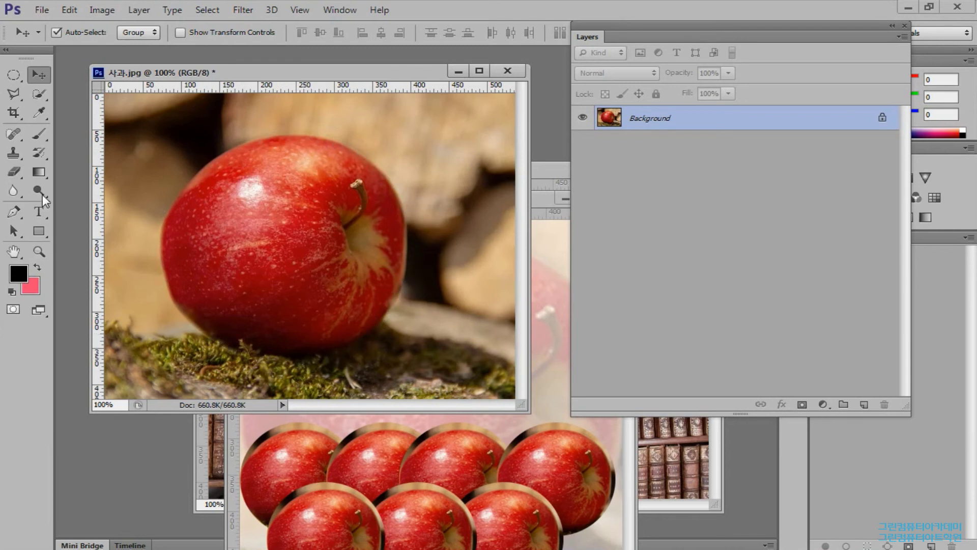
pyautogui.click(12, 93)
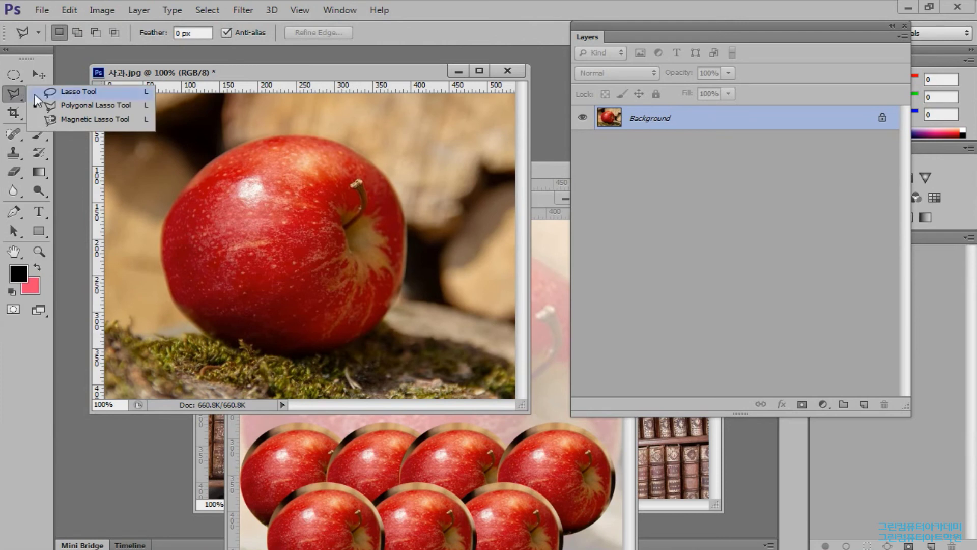
pyautogui.click(87, 105)
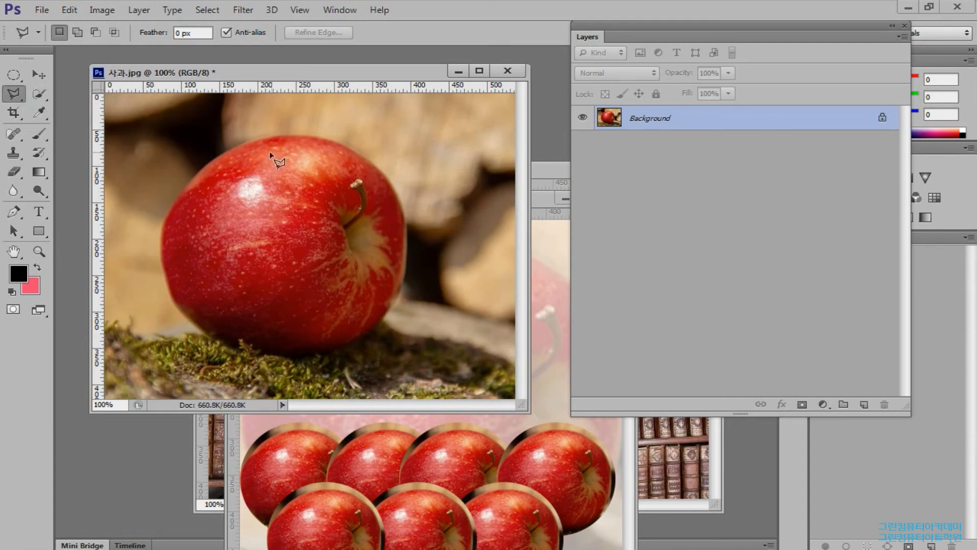
pyautogui.click(300, 134)
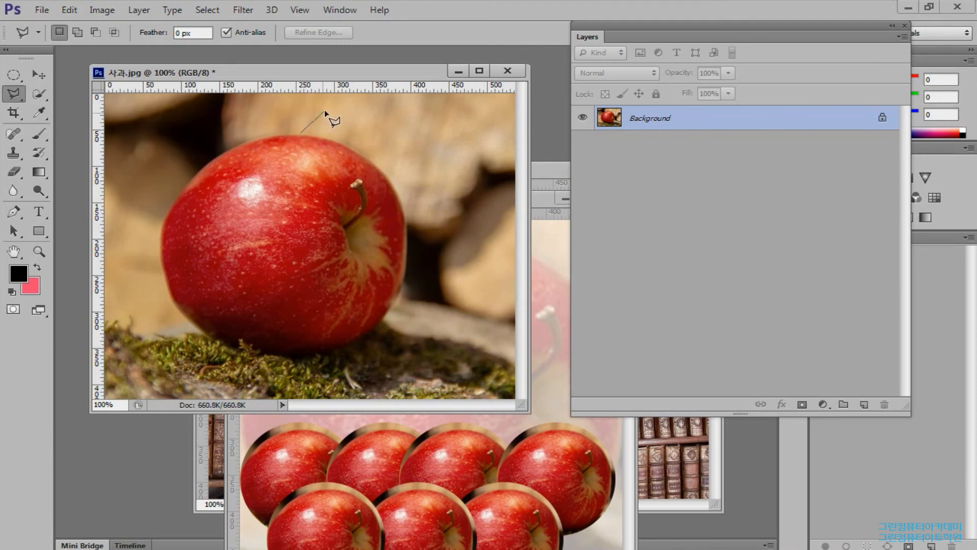
pyautogui.click(346, 147)
pyautogui.click(397, 193)
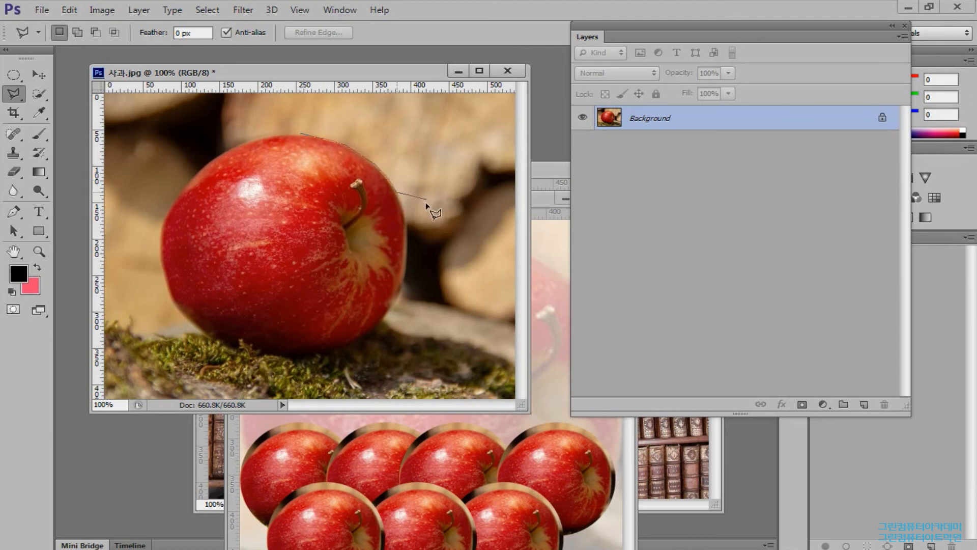
pyautogui.click(407, 232)
pyautogui.click(388, 310)
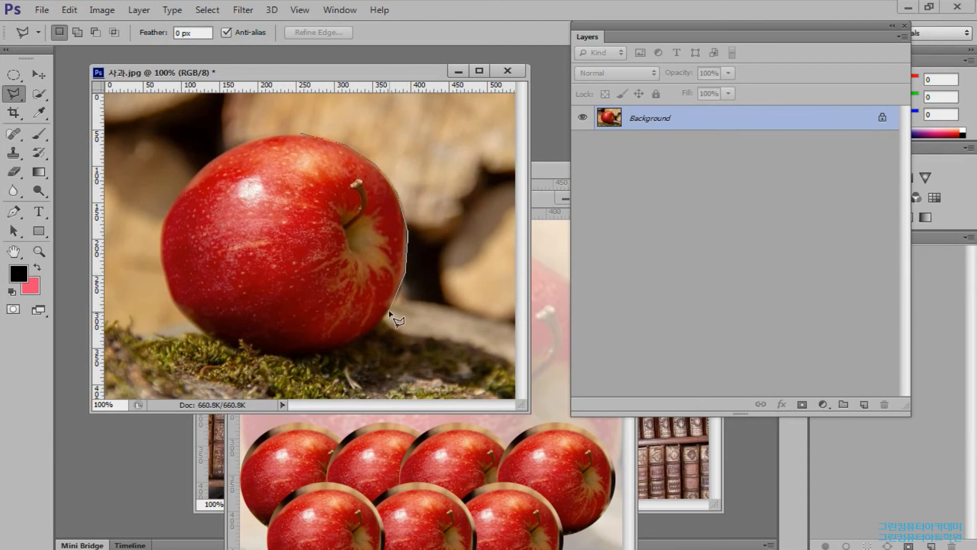
pyautogui.click(357, 342)
pyautogui.click(321, 356)
pyautogui.click(286, 358)
pyautogui.click(192, 321)
pyautogui.click(171, 288)
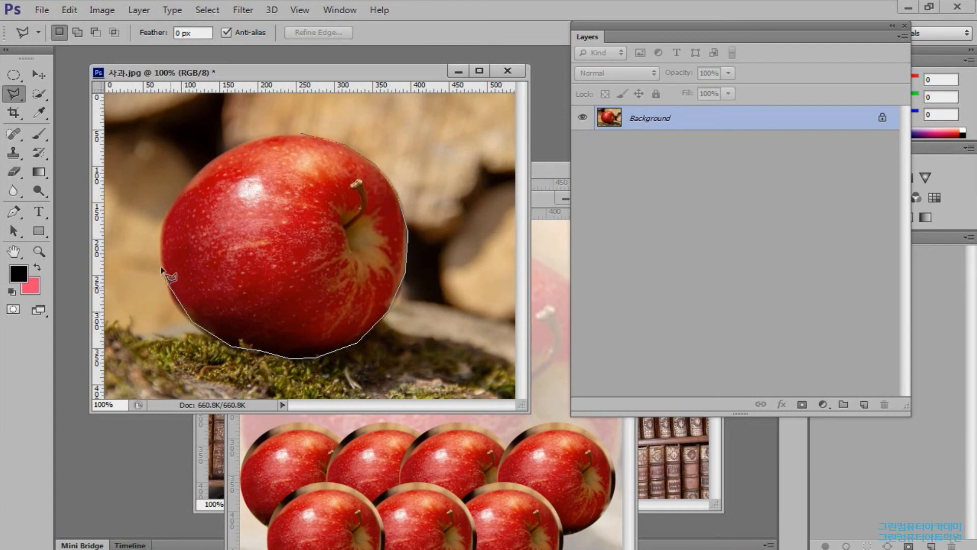
pyautogui.click(162, 243)
pyautogui.click(176, 202)
pyautogui.click(224, 153)
pyautogui.click(293, 133)
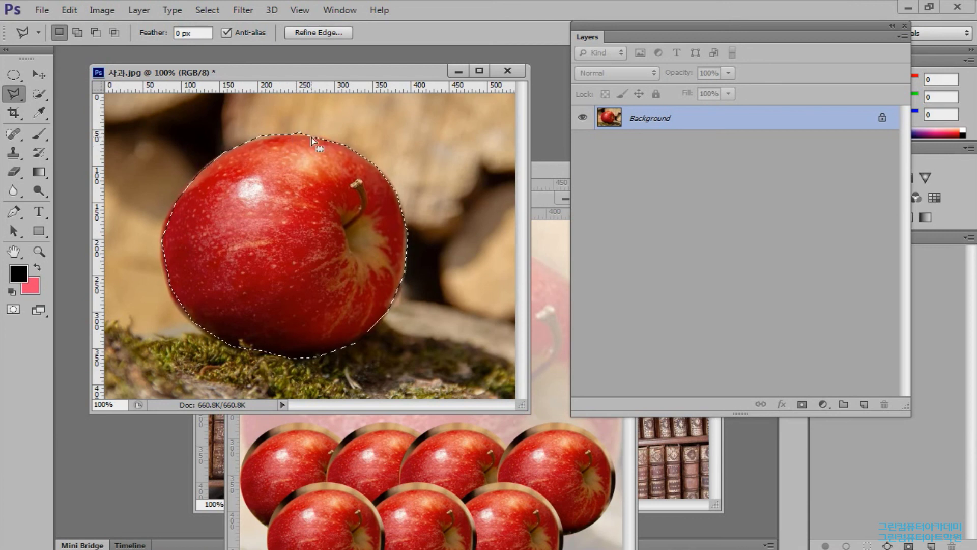
# - Copy the lassoed apple into Untitled-1 with the Move tool and place it above the apple rows, near the canvas's upper center
pyautogui.click(42, 72)
pyautogui.moveTo(349, 227); pyautogui.dragTo(481, 258)
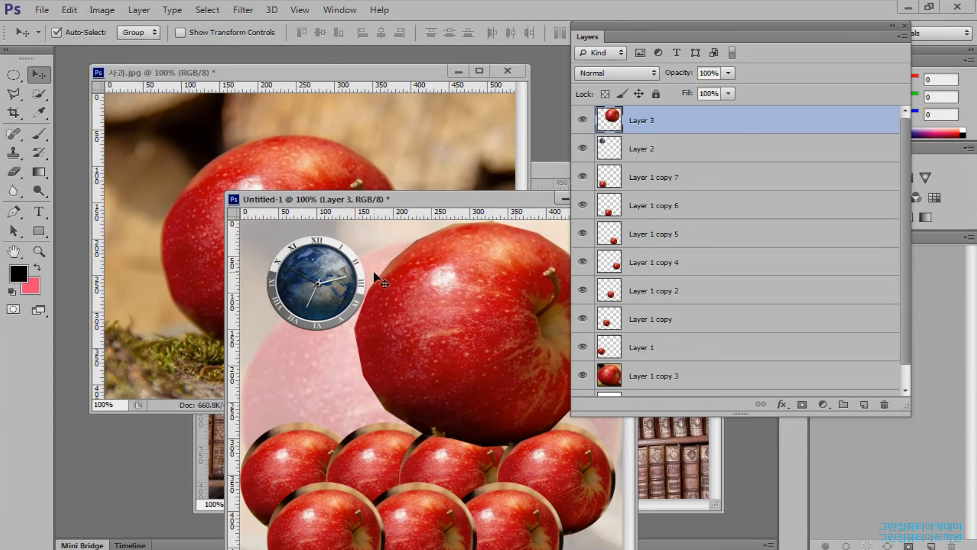
pyautogui.moveTo(479, 307); pyautogui.dragTo(463, 328)
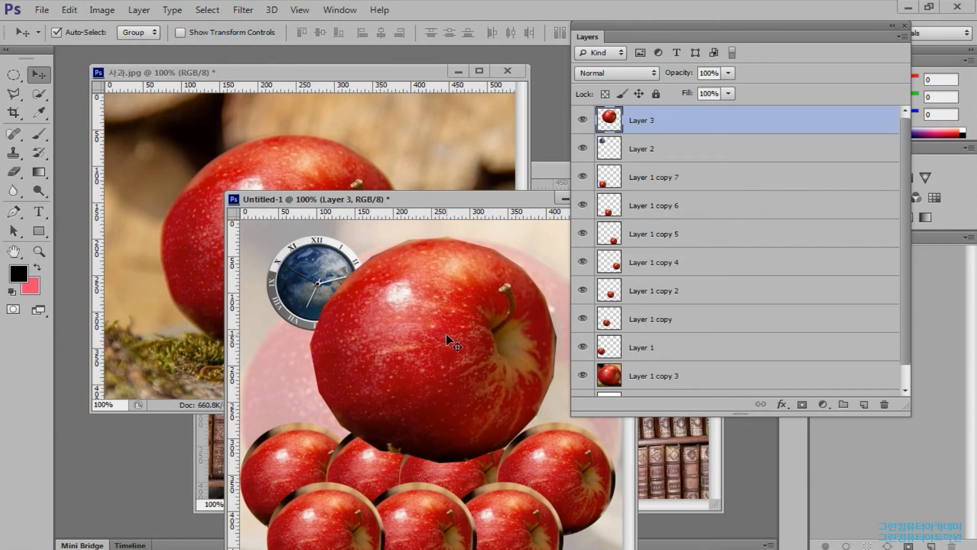
# - Free Transform the new apple layer to about half size, rotated about a quarter turn counterclockwise, and place it right of the clock
pyautogui.hotkey('ctrl', 't')
pyautogui.moveTo(559, 234); pyautogui.dragTo(441, 337)
pyautogui.moveTo(467, 333); pyautogui.dragTo(301, 302)
pyautogui.moveTo(410, 386); pyautogui.dragTo(540, 315)
pyautogui.press('Return')
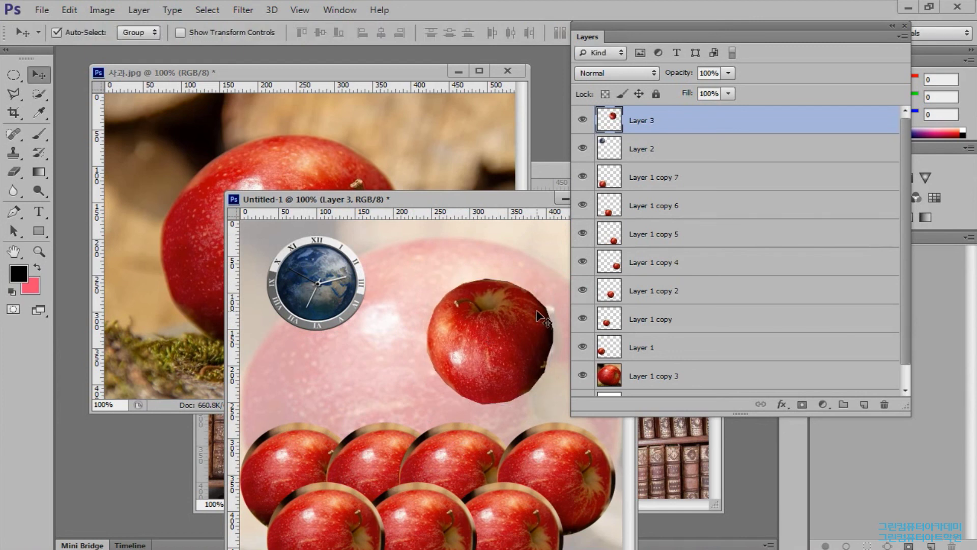
# - Duplicate the rotated apple three times into an overlapping cluster, and scale the last copy down to about half size
pyautogui.moveTo(502, 334); pyautogui.dragTo(468, 329)
pyautogui.hotkey('ctrl', 't')
pyautogui.moveTo(541, 252); pyautogui.dragTo(487, 337)
pyautogui.press('Return')
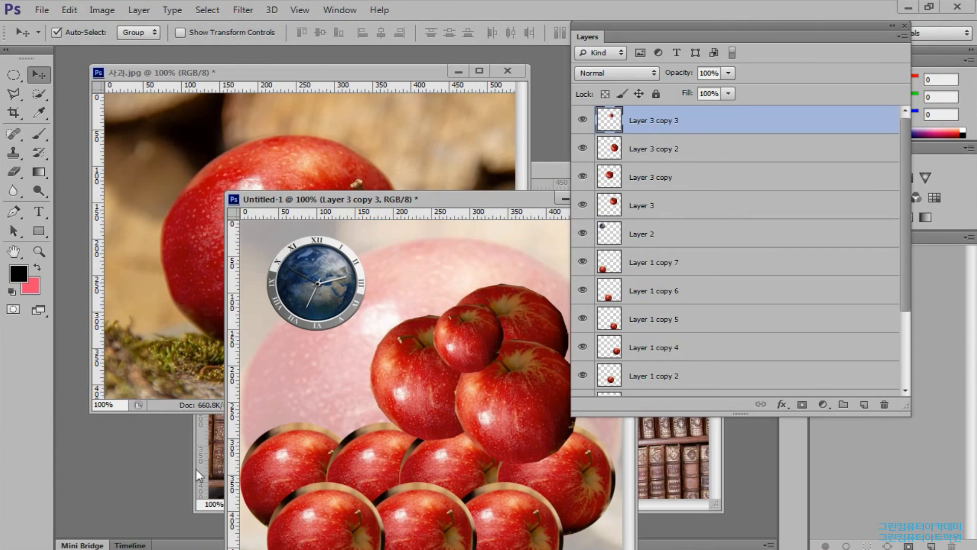
# - Switch to the lesson summary image 3차시 학습정리.jpg and close the Layers panel covering it
pyautogui.click(486, 549)
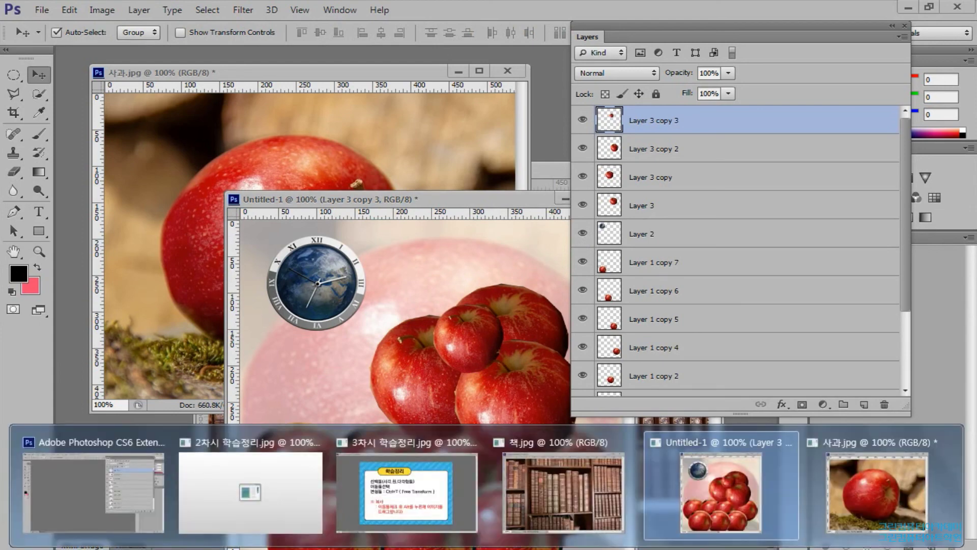
pyautogui.click(430, 507)
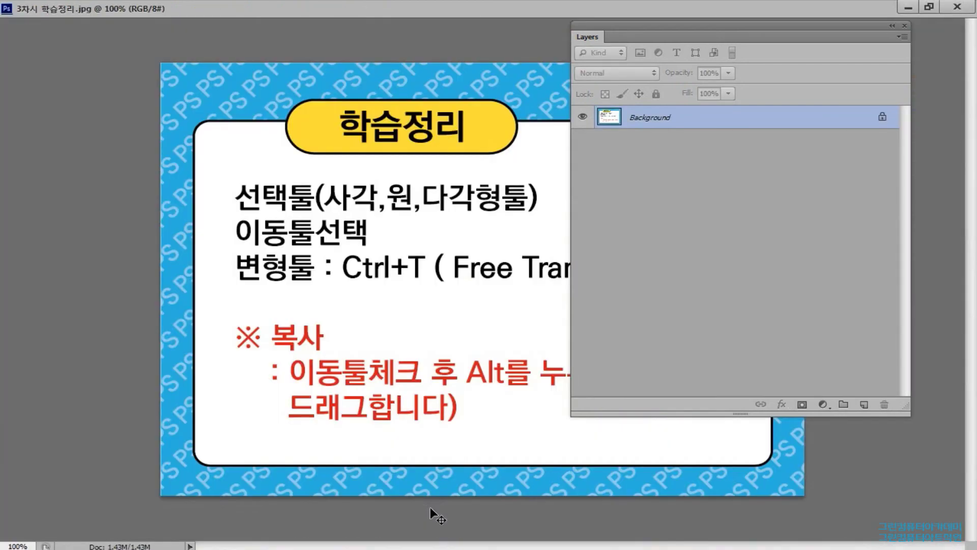
pyautogui.click(905, 25)
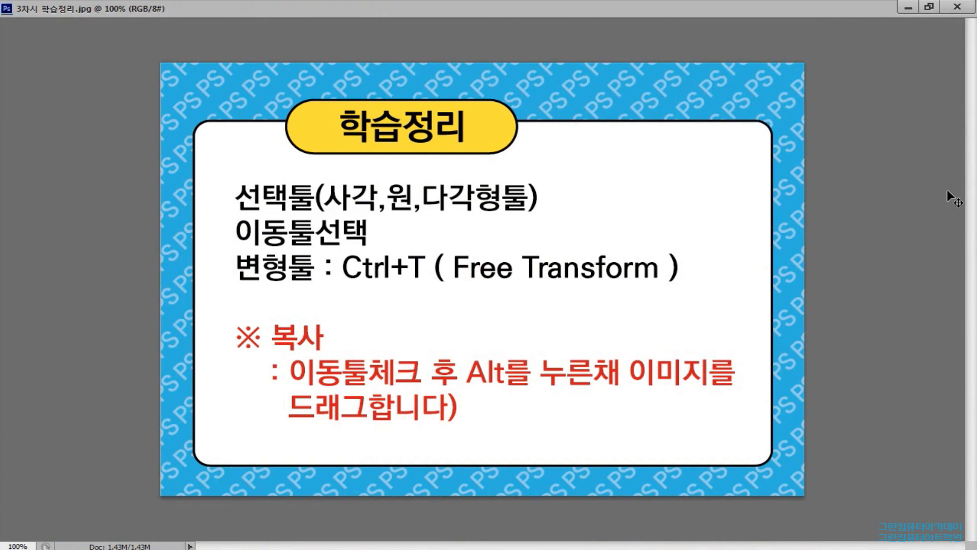